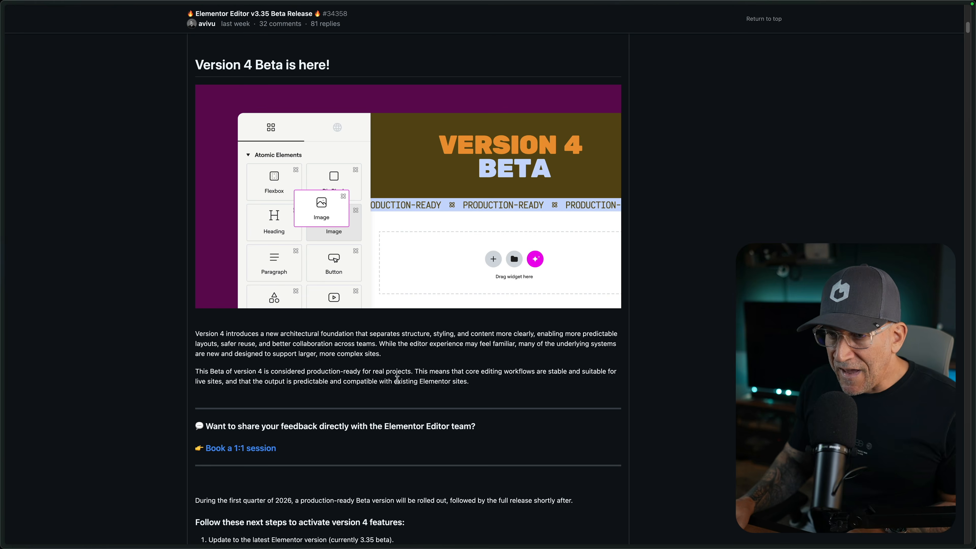
# - Read the introduction to the version 4 Beta in the Elementor v3.35 release notes
pyautogui.scroll(-2, 398, 378)
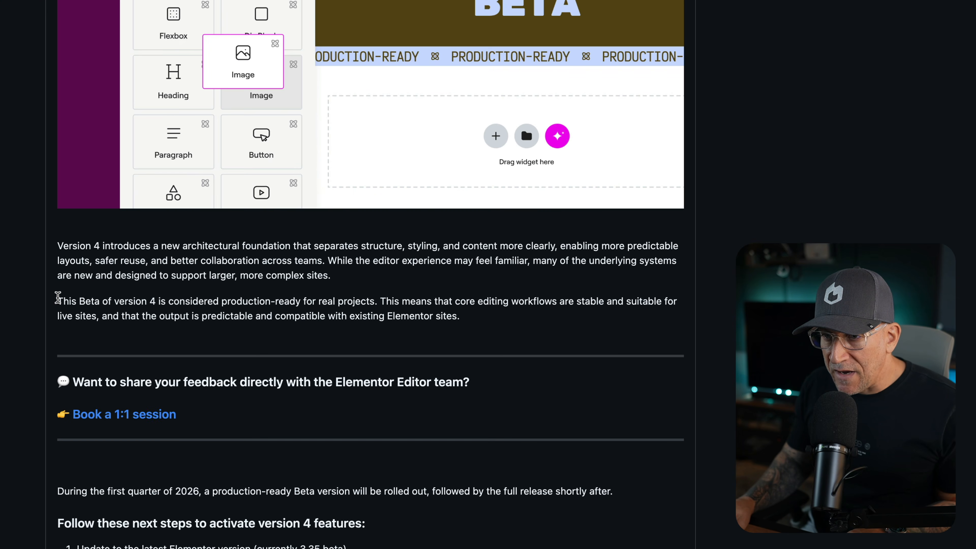
pyautogui.moveTo(132, 299); pyautogui.dragTo(382, 300)
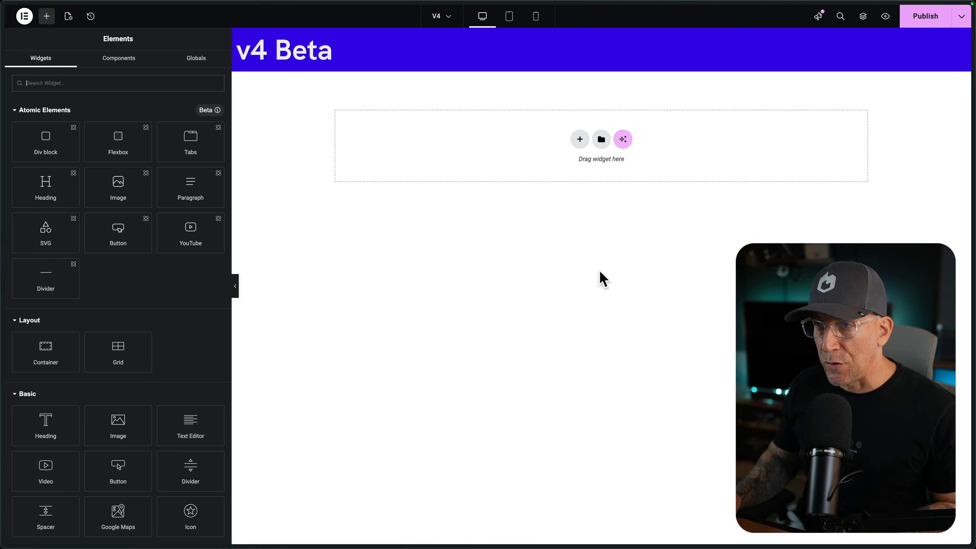
# - Open the Variables Manager from the v4 Beta heading's margin settings, widen the panel and review the variable values
pyautogui.click(320, 40)
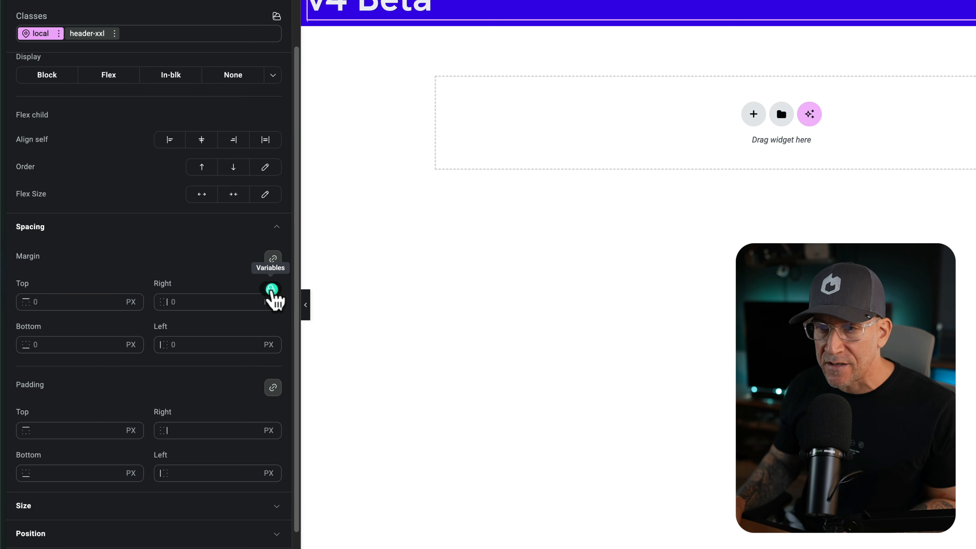
pyautogui.click(271, 289)
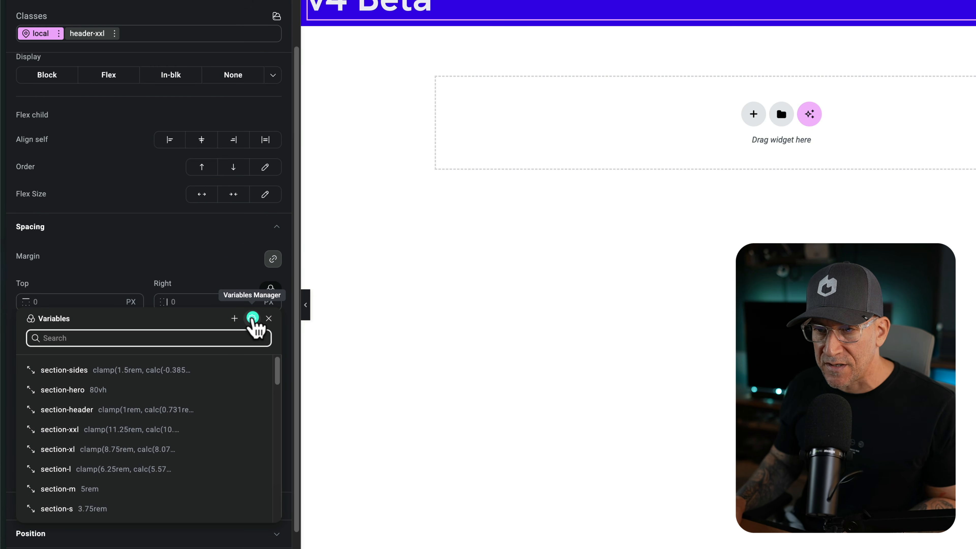
pyautogui.click(252, 318)
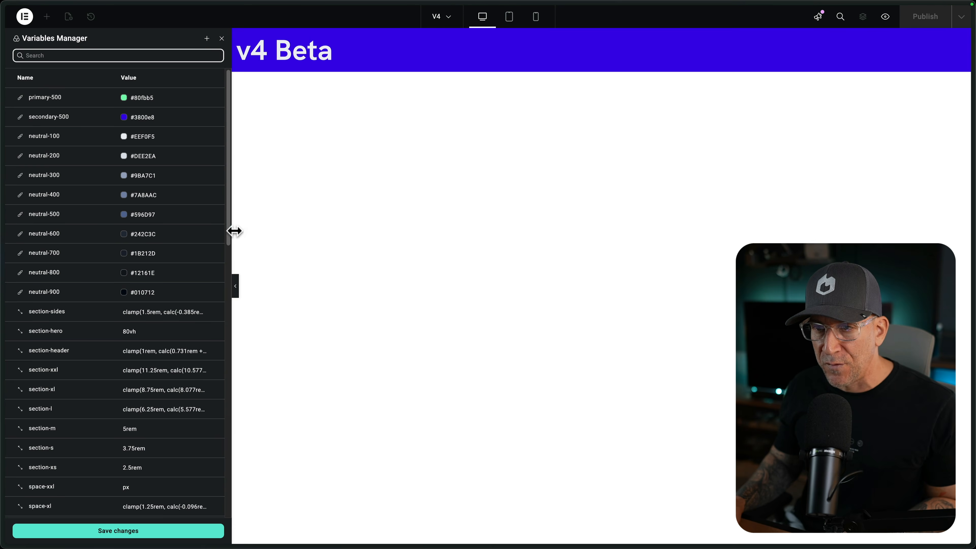
pyautogui.moveTo(232, 266); pyautogui.dragTo(366, 262)
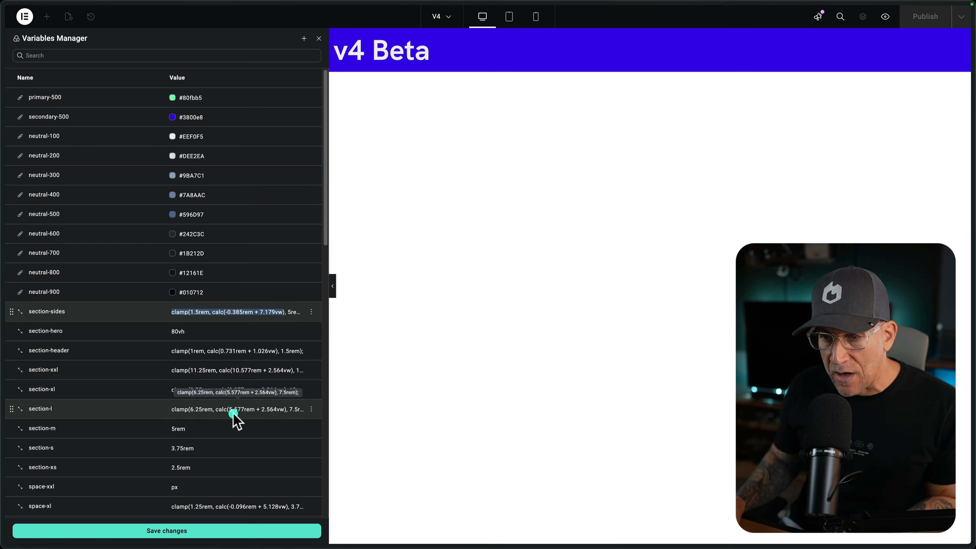
pyautogui.scroll(-7, 233, 417)
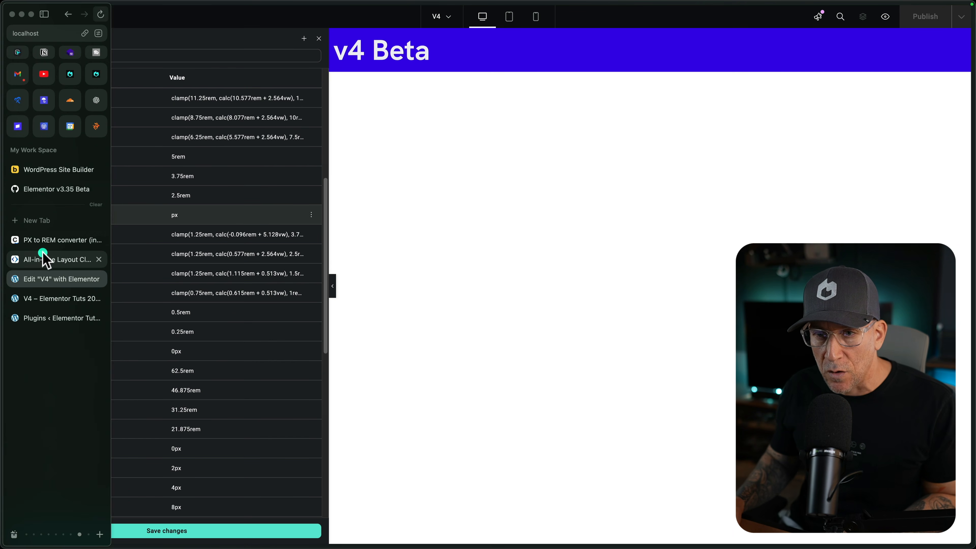
# - Generate clamp(1.25rem, calc(-0.769rem + 7.692vw), 5rem) in the Layout Clamp Generator, with a maximum property size of 80 px
pyautogui.click(44, 259)
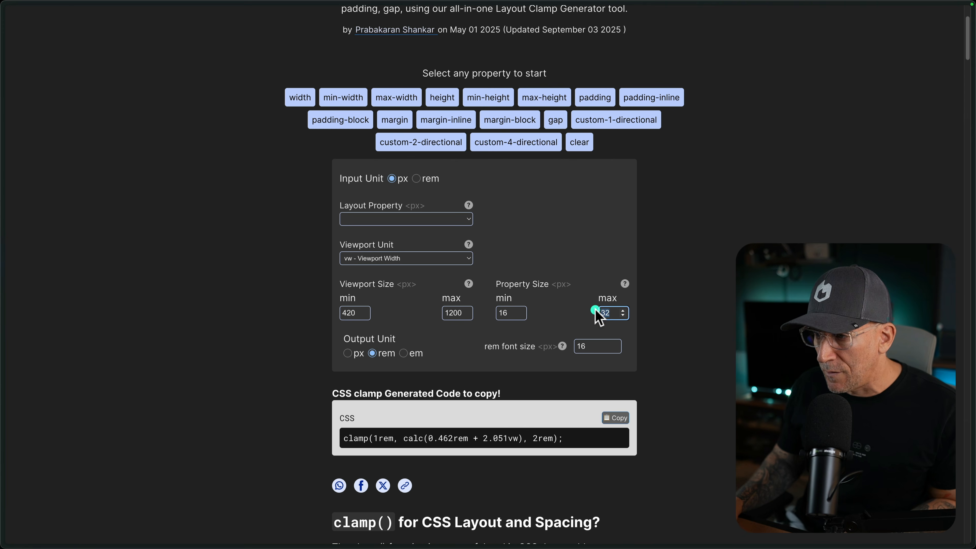
pyautogui.click(596, 314)
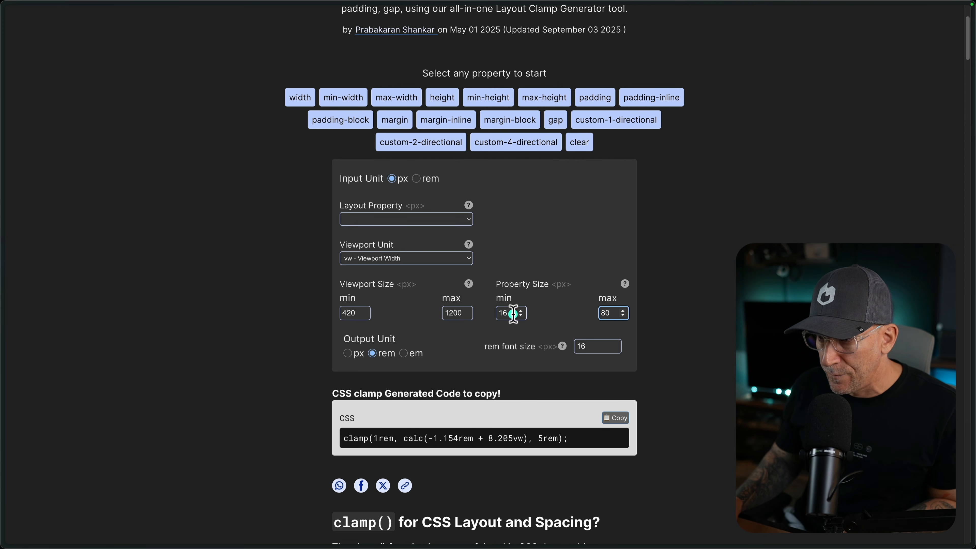
pyautogui.write('2')
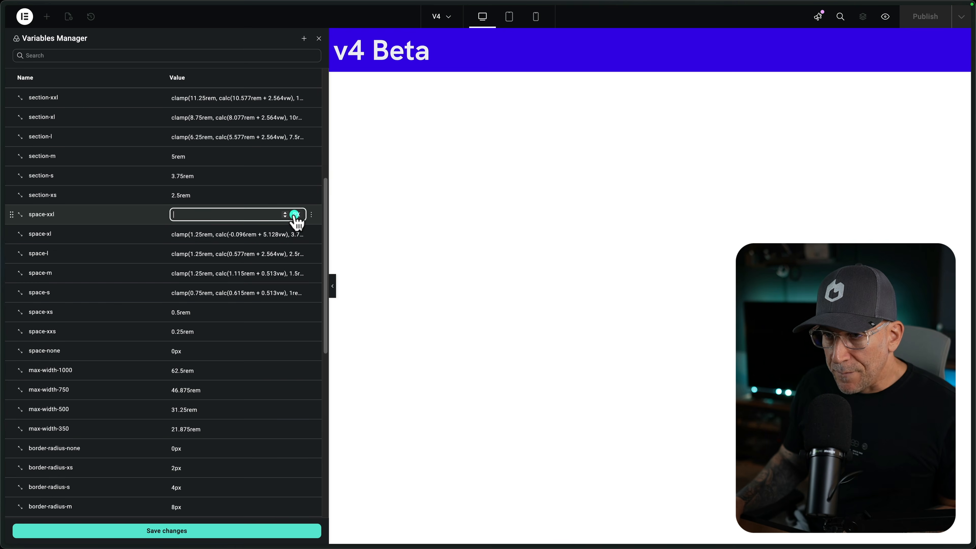
# - Set the space-xxl variable in the V4 page's Variables Manager to the CSS function clamp(1.25rem, calc(-0.769rem + 7.692vw), 5rem)
pyautogui.click(296, 215)
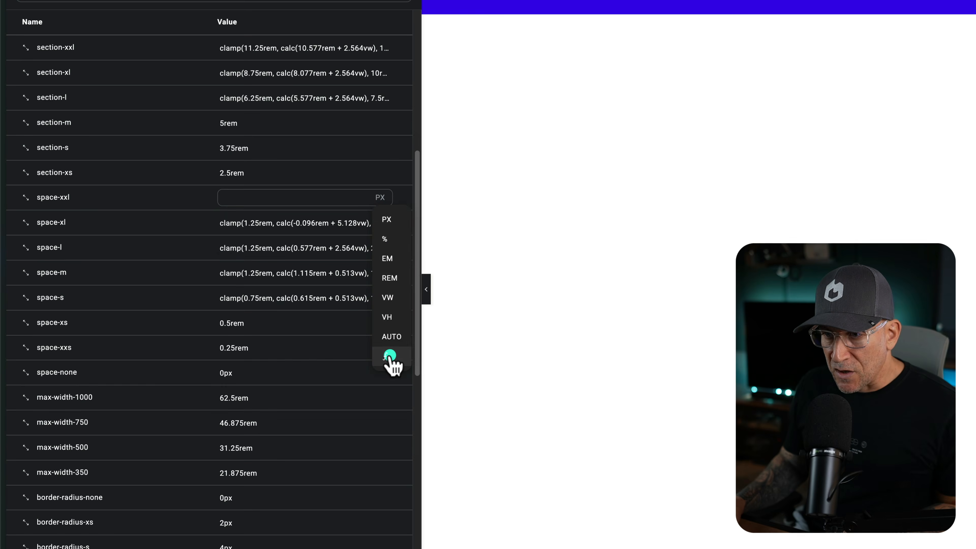
pyautogui.click(306, 339)
pyautogui.click(229, 251)
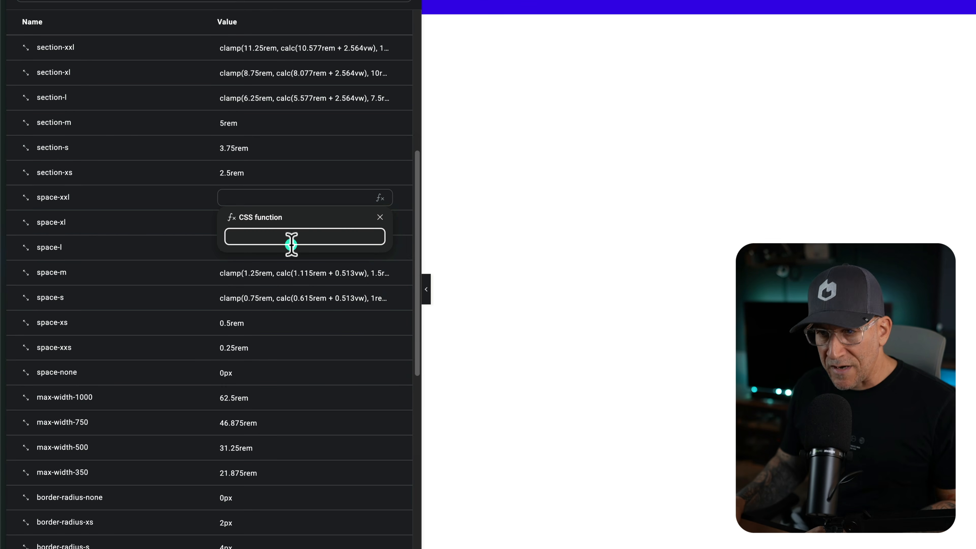
pyautogui.click(205, 202)
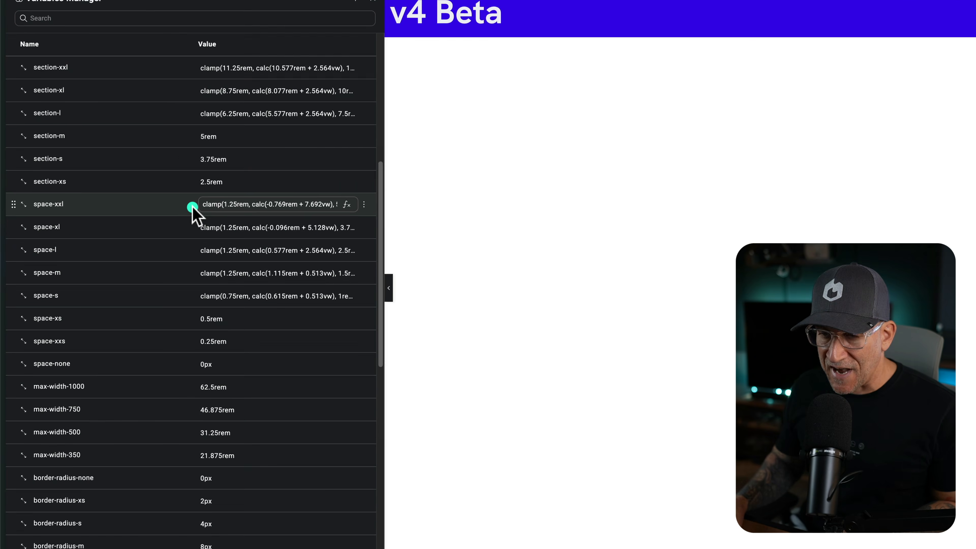
pyautogui.click(160, 529)
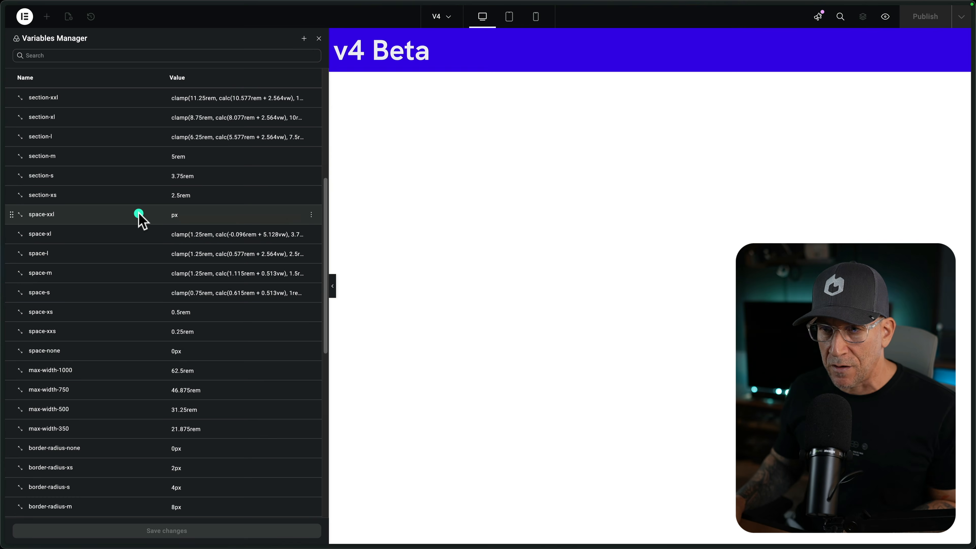
# - Undo the space-xxl value change and close the Variables Manager
pyautogui.click(191, 331)
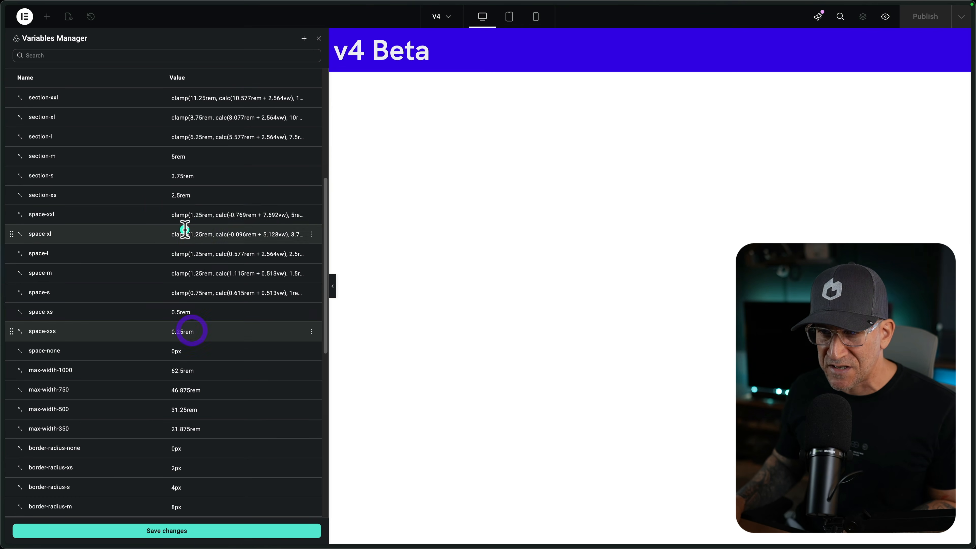
pyautogui.click(185, 218)
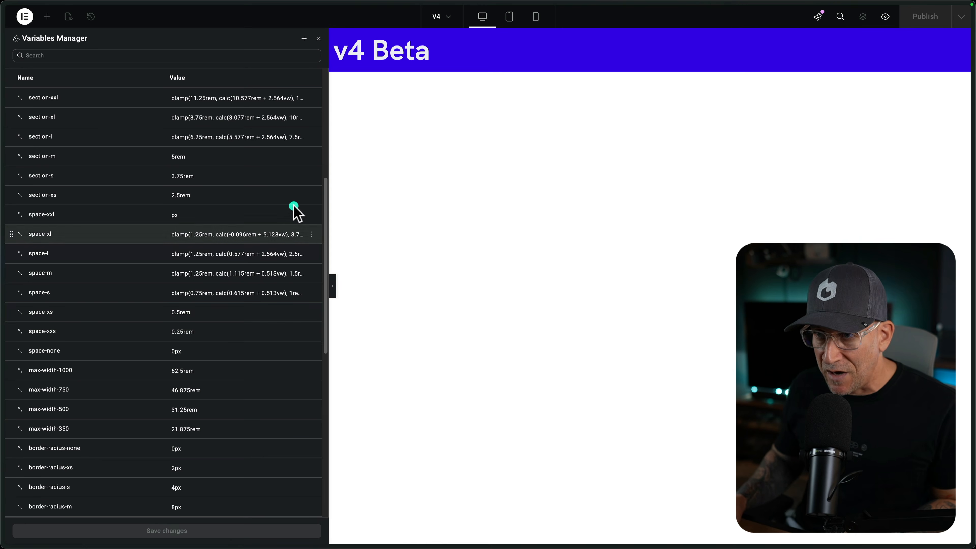
pyautogui.click(320, 40)
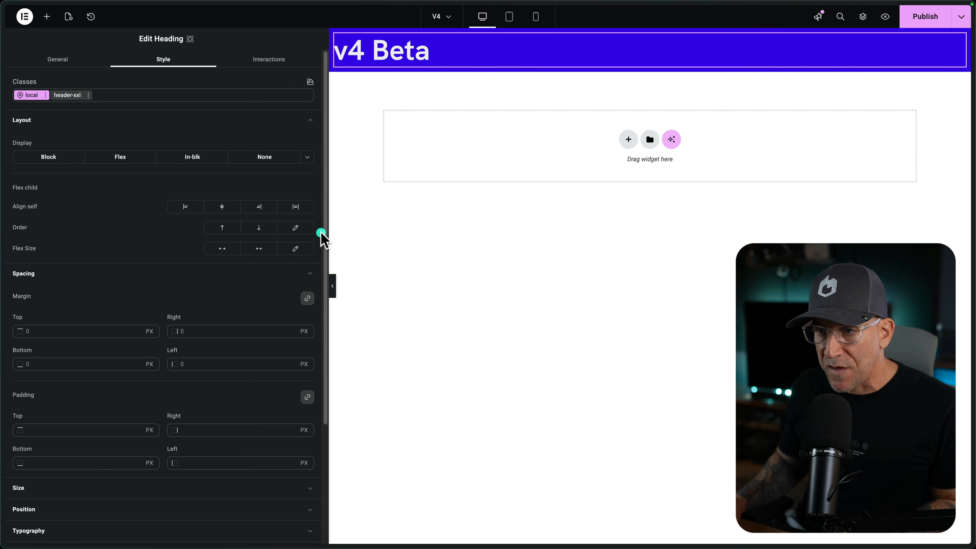
# - Narrow the editing panel and collapse the heading's Layout and Spacing style sections
pyautogui.moveTo(331, 232); pyautogui.dragTo(236, 224)
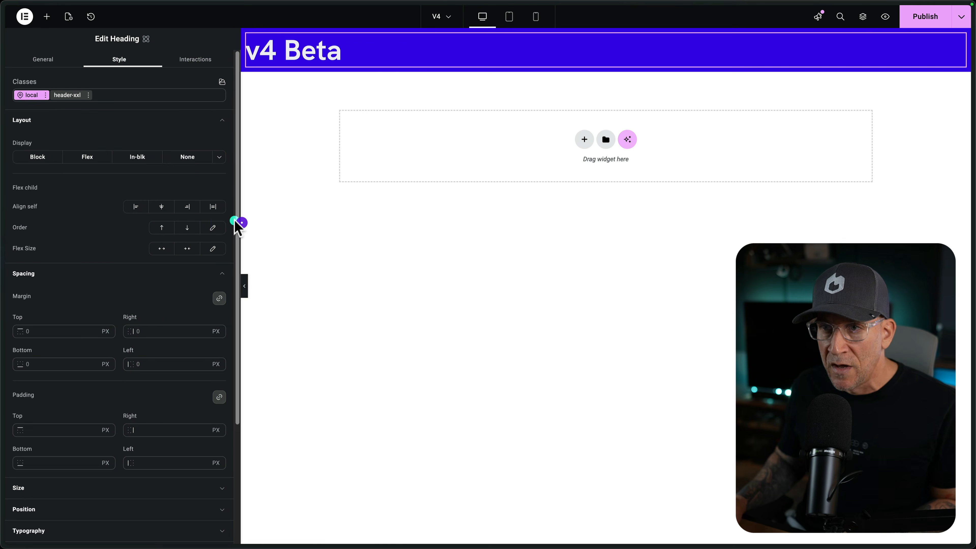
pyautogui.click(83, 119)
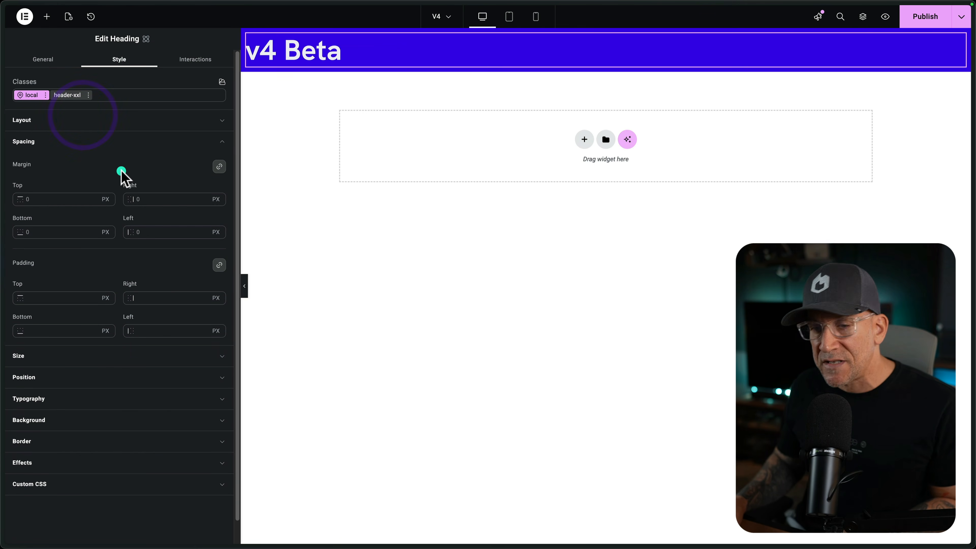
pyautogui.click(89, 140)
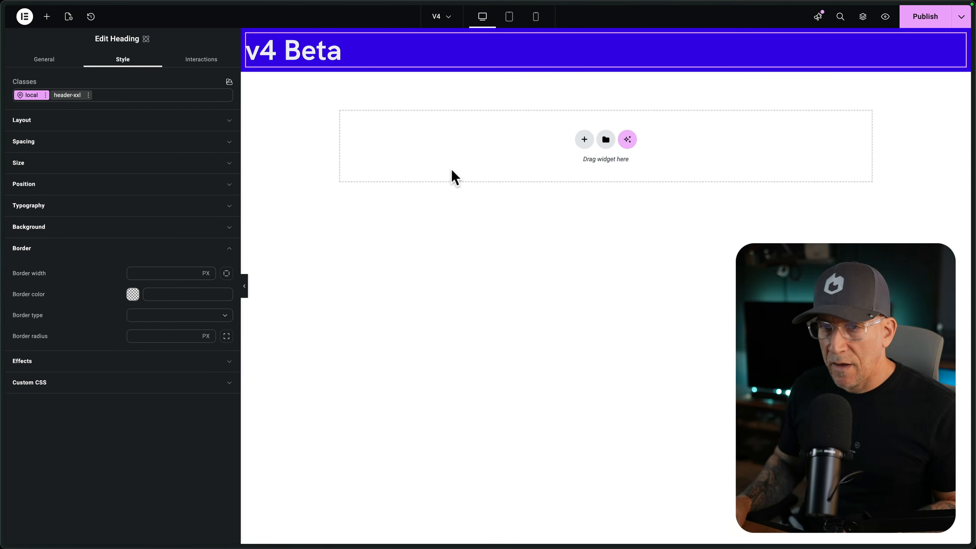
# - Insert a Flexbox below the v4 Beta heading and set its width to 25%
pyautogui.click(372, 56)
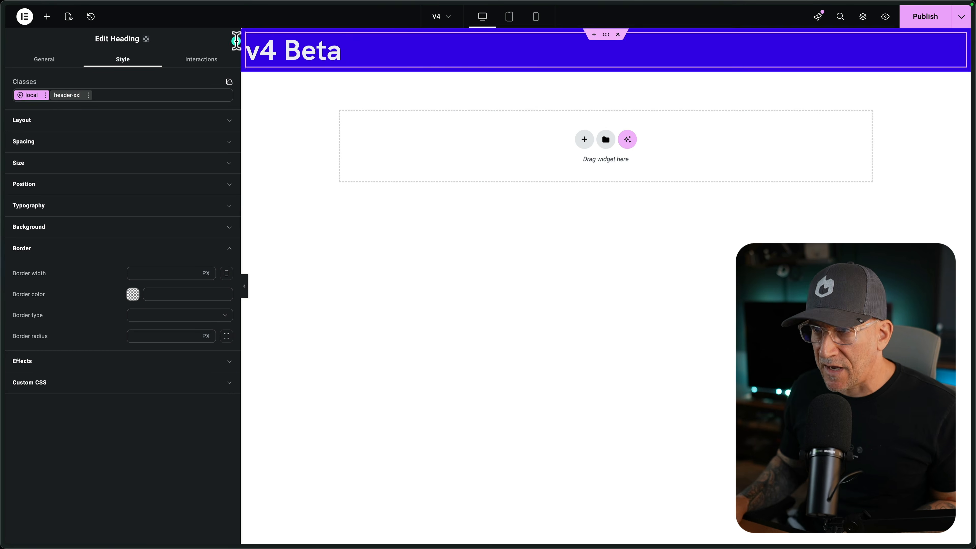
pyautogui.click(41, 16)
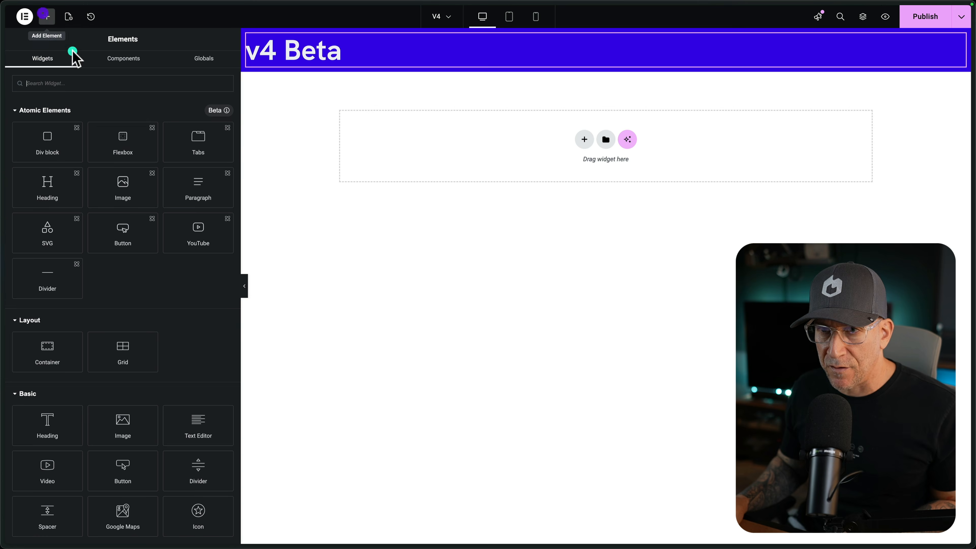
pyautogui.click(125, 145)
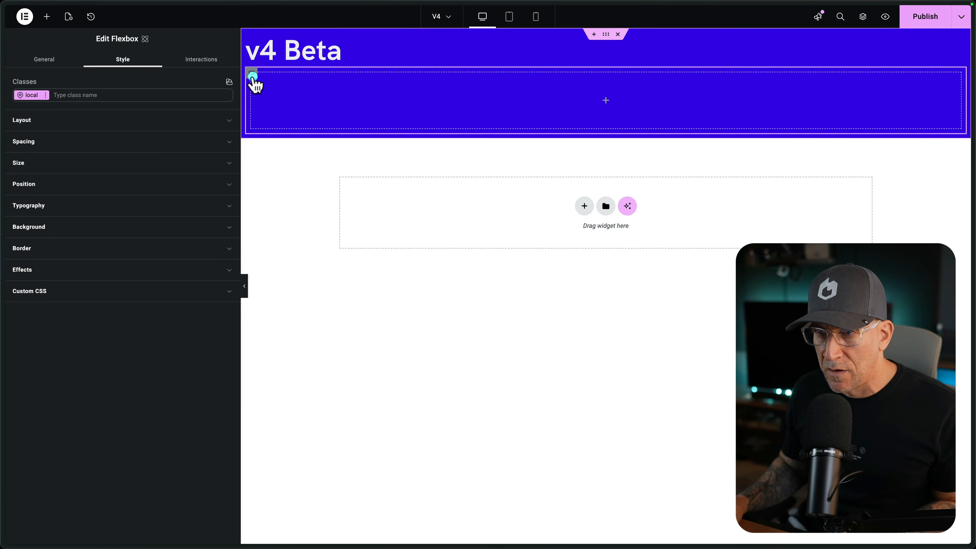
pyautogui.click(105, 120)
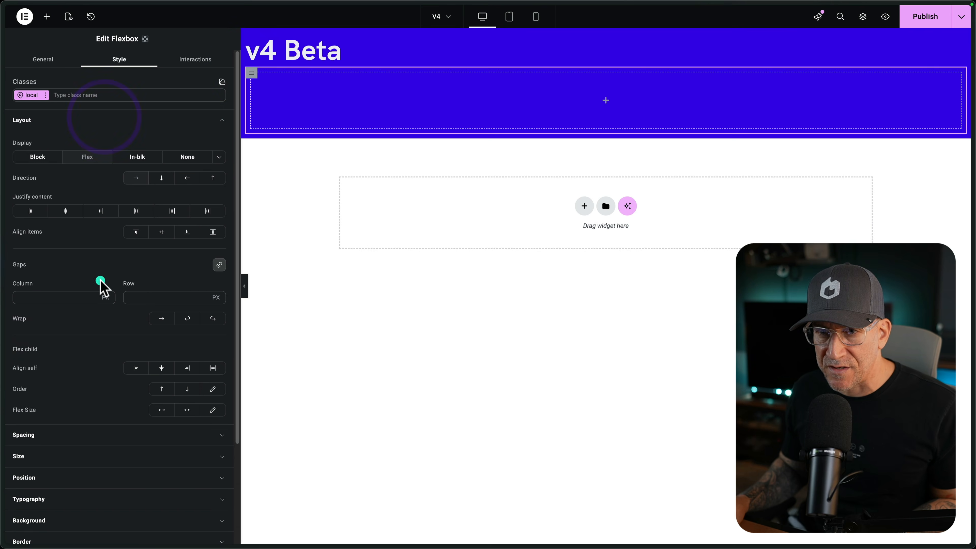
pyautogui.click(280, 85)
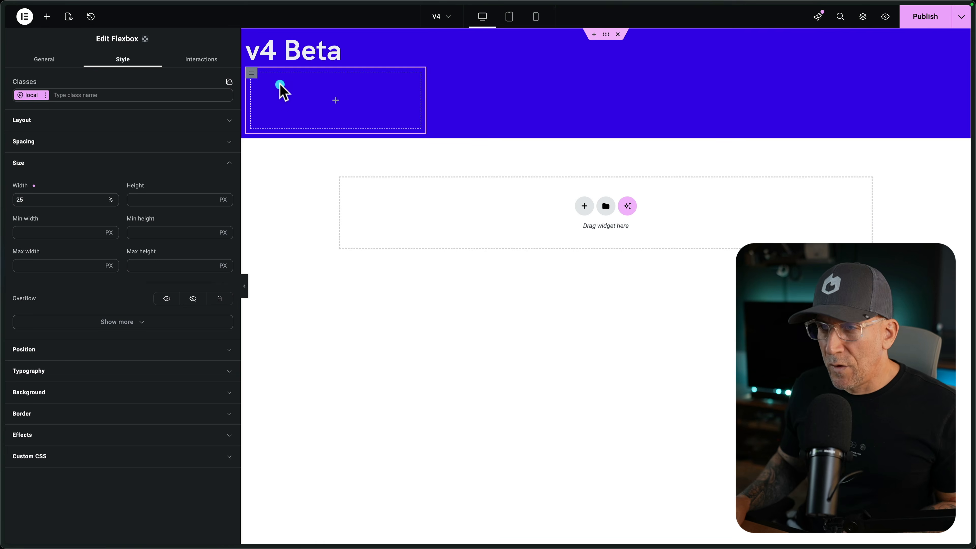
# - Compare the context menu options of the new flexbox with those of the middle card on the Pricing Tables Tut page
pyautogui.click(338, 100)
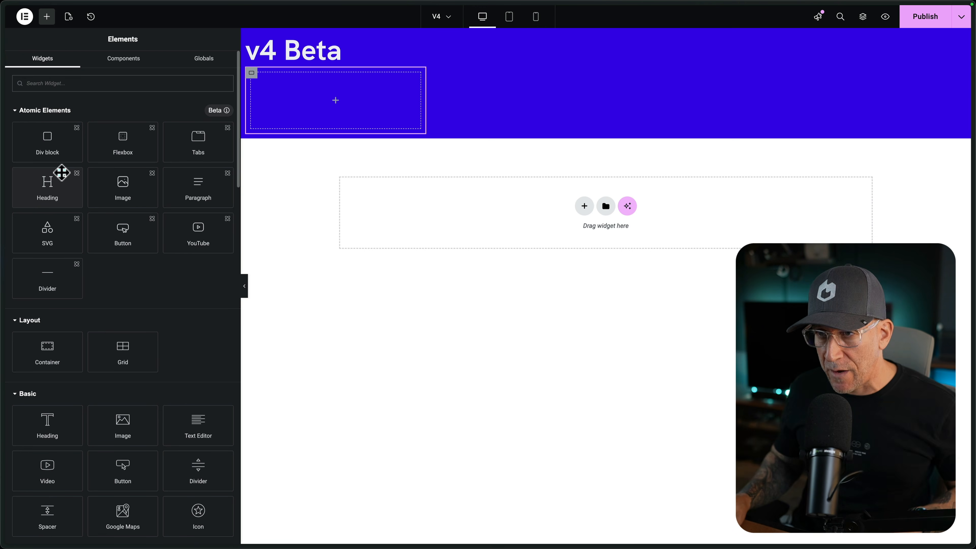
pyautogui.rightClick(252, 77)
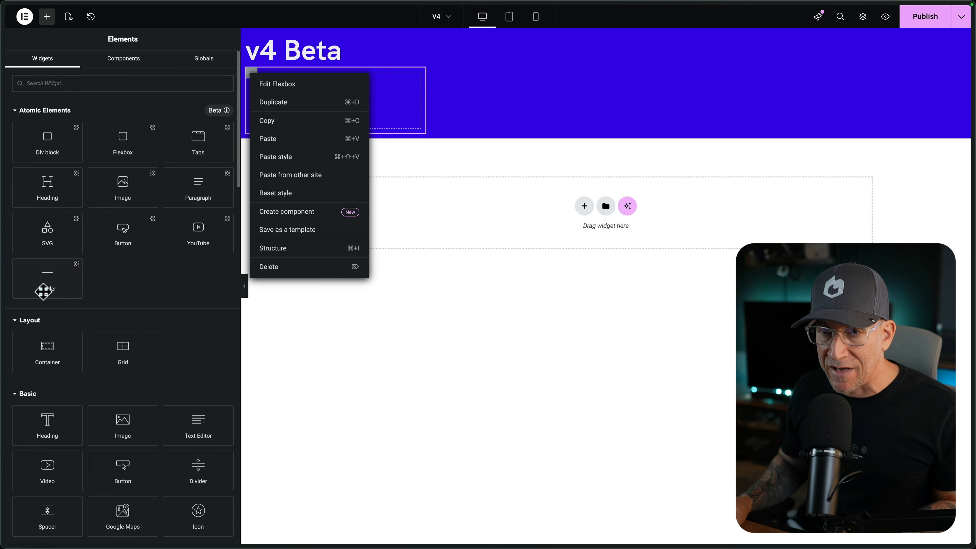
pyautogui.moveTo(6, 292)
pyautogui.click(45, 321)
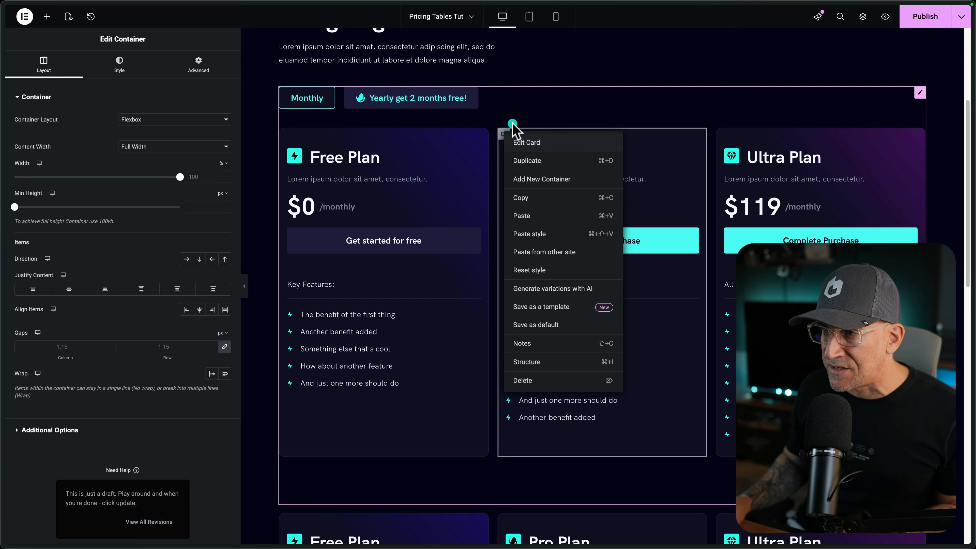
pyautogui.moveTo(4, 156)
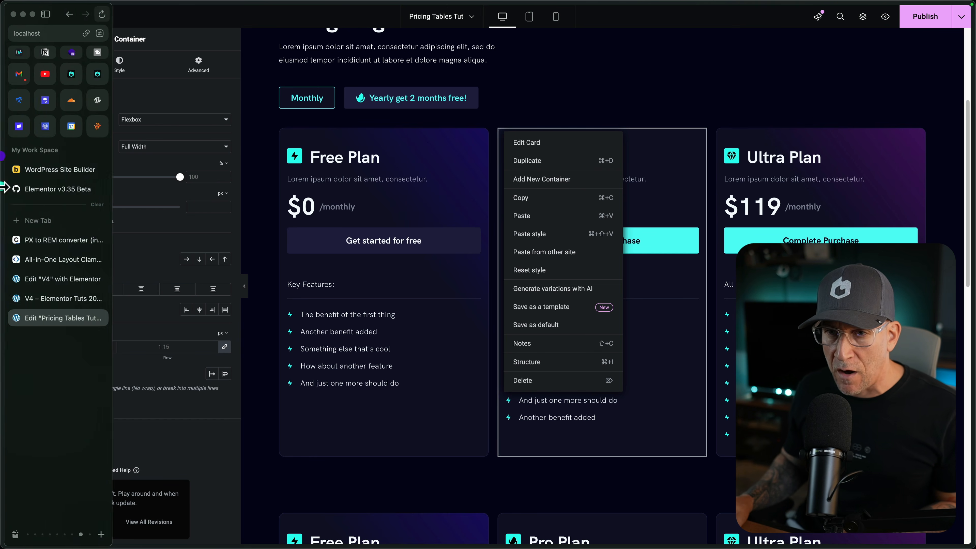
pyautogui.click(45, 296)
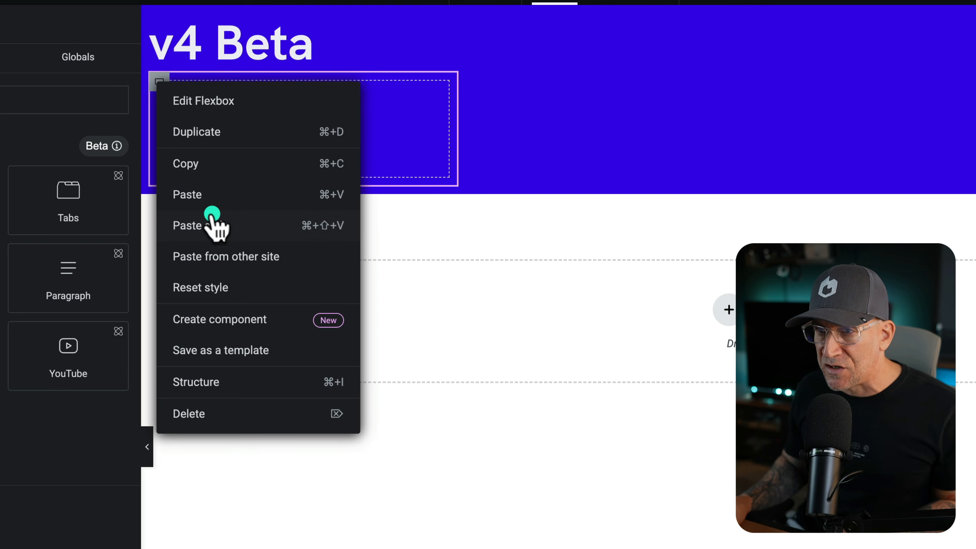
pyautogui.click(215, 321)
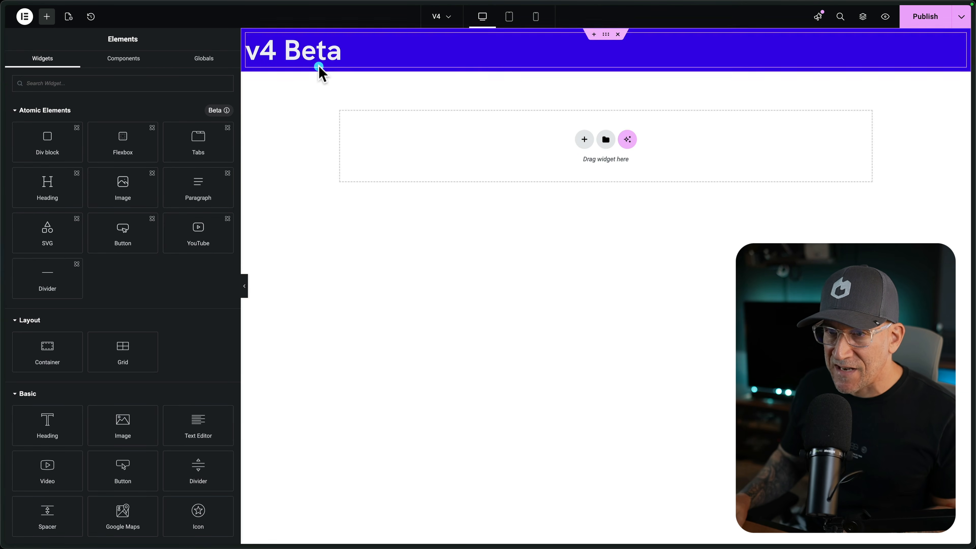
# - Add an atomic Heading below the v4 Beta section and apply bold to most of its "This is a title" text
pyautogui.click(48, 183)
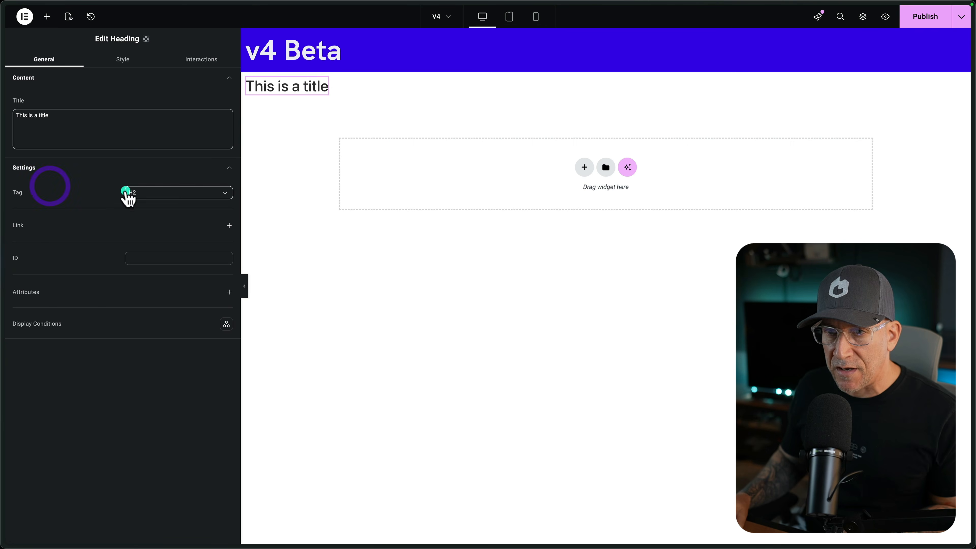
pyautogui.click(312, 86)
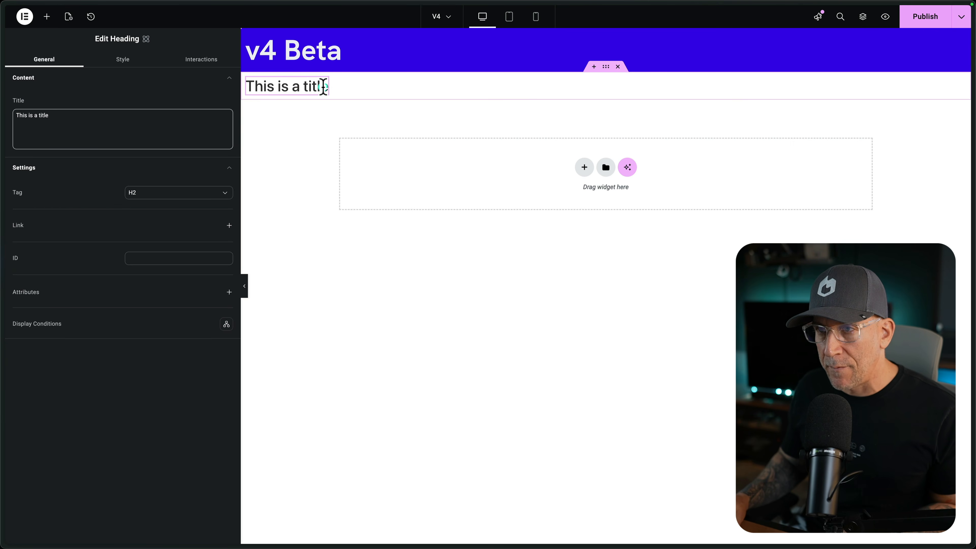
pyautogui.moveTo(322, 85); pyautogui.dragTo(277, 86)
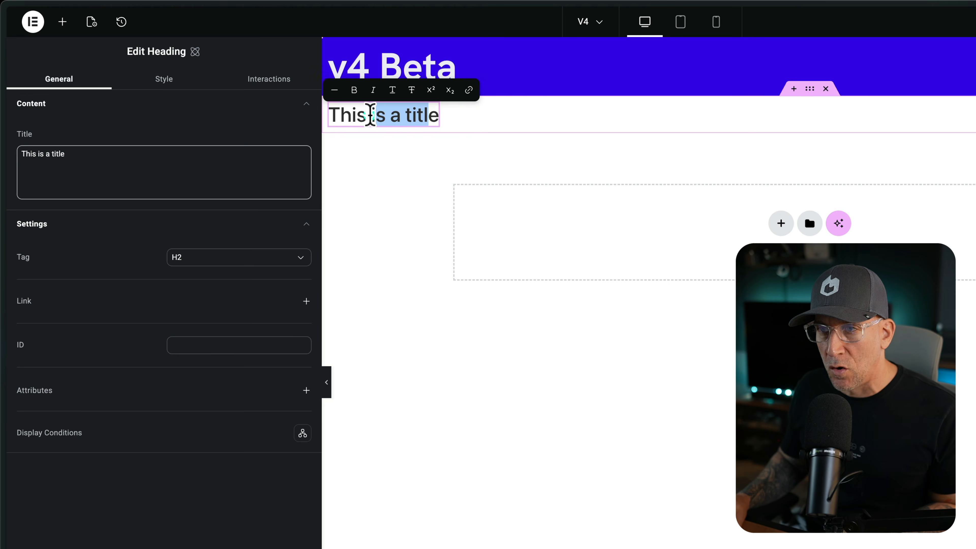
pyautogui.moveTo(370, 115); pyautogui.dragTo(340, 114)
pyautogui.click(344, 91)
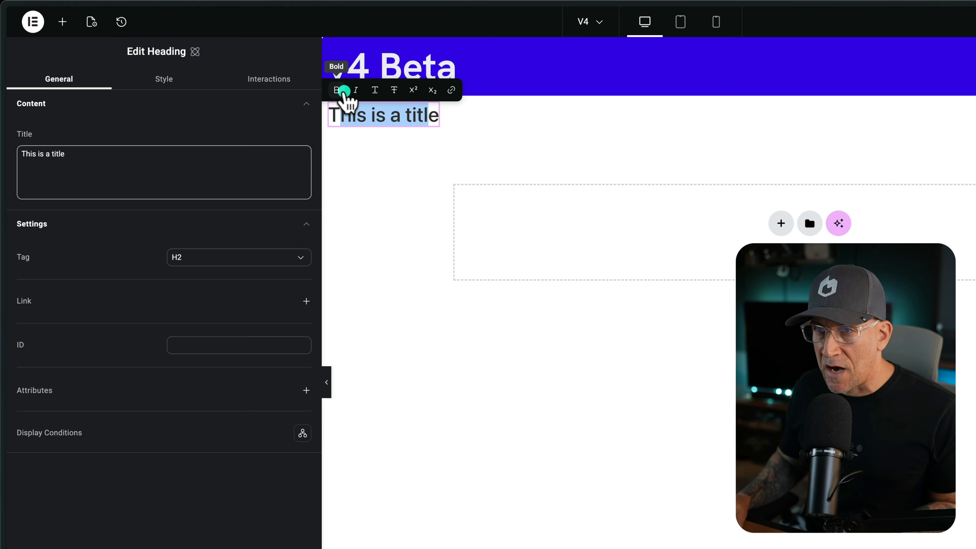
# - Examine the inline formatting toolbar by selecting part of the "This is a title" text and of the "v4 Beta" heading
pyautogui.click(356, 109)
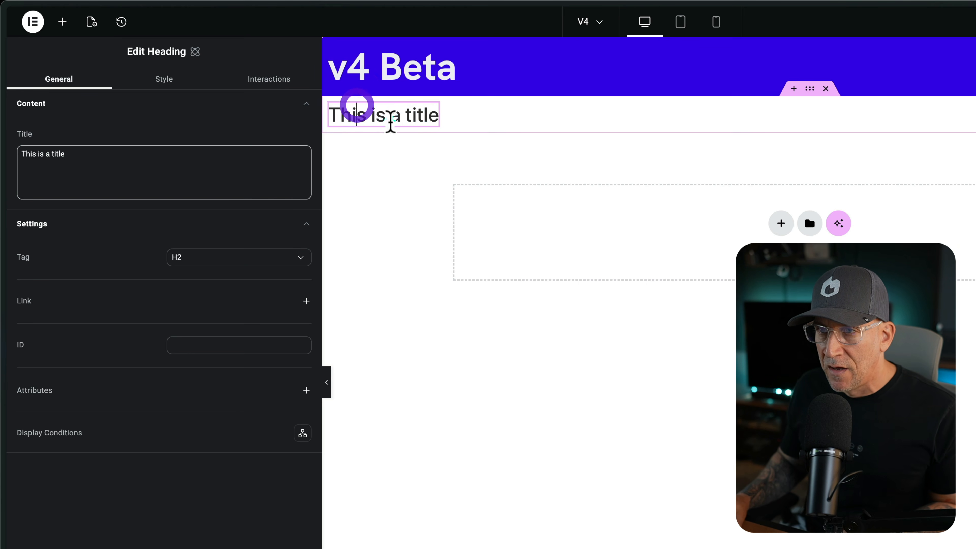
pyautogui.moveTo(400, 115); pyautogui.dragTo(332, 115)
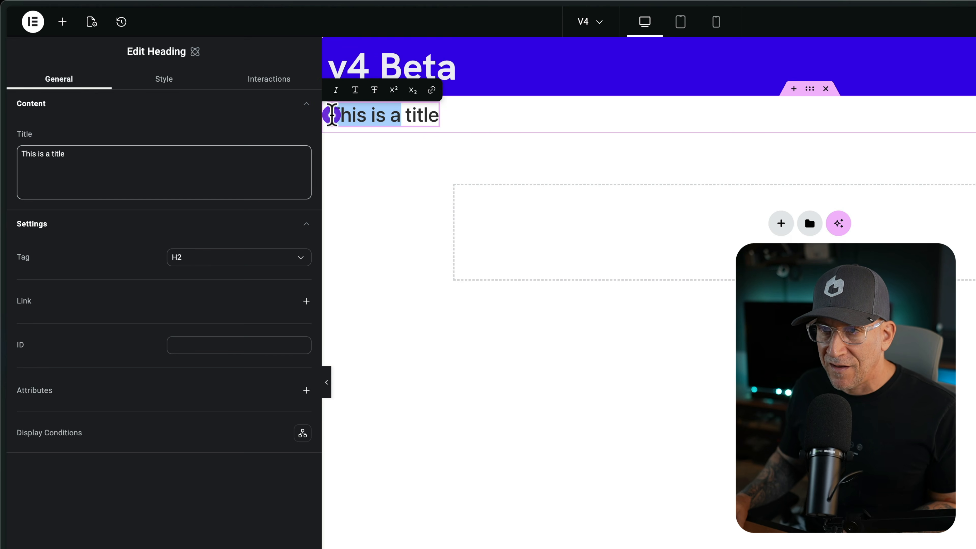
pyautogui.click(374, 163)
pyautogui.doubleClick(440, 70)
pyautogui.moveTo(456, 67); pyautogui.dragTo(369, 38)
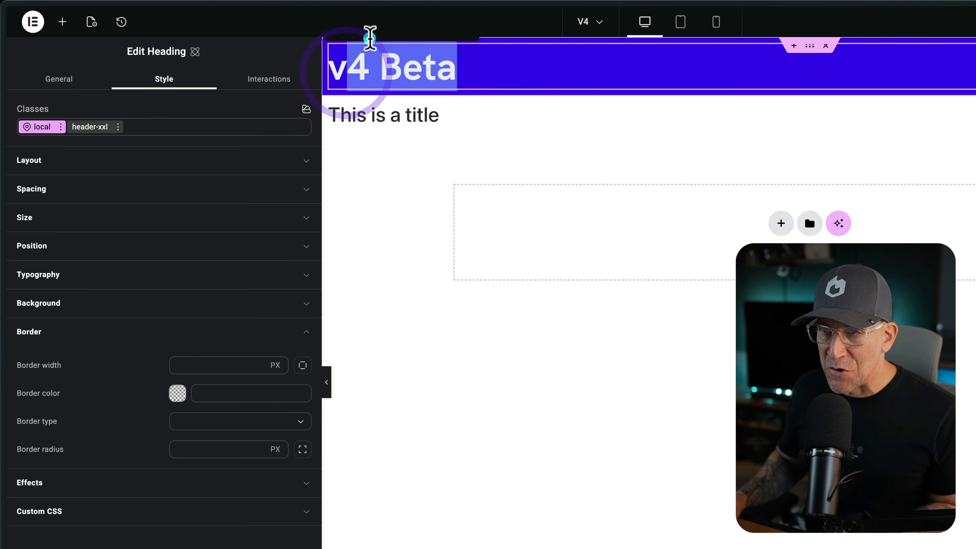
pyautogui.click(428, 137)
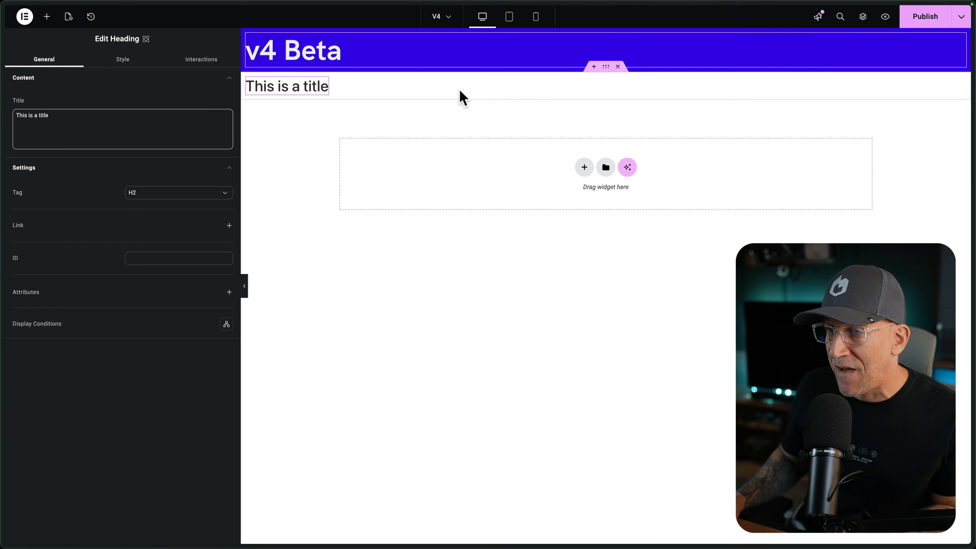
# - View the v4 Beta section on the live V4 page and return to the V4 page in the editor
pyautogui.moveTo(518, 46)
pyautogui.mouseDown()
pyautogui.moveTo(527, 38)
pyautogui.moveTo(468, 54)
pyautogui.moveTo(504, 51)
pyautogui.mouseUp()
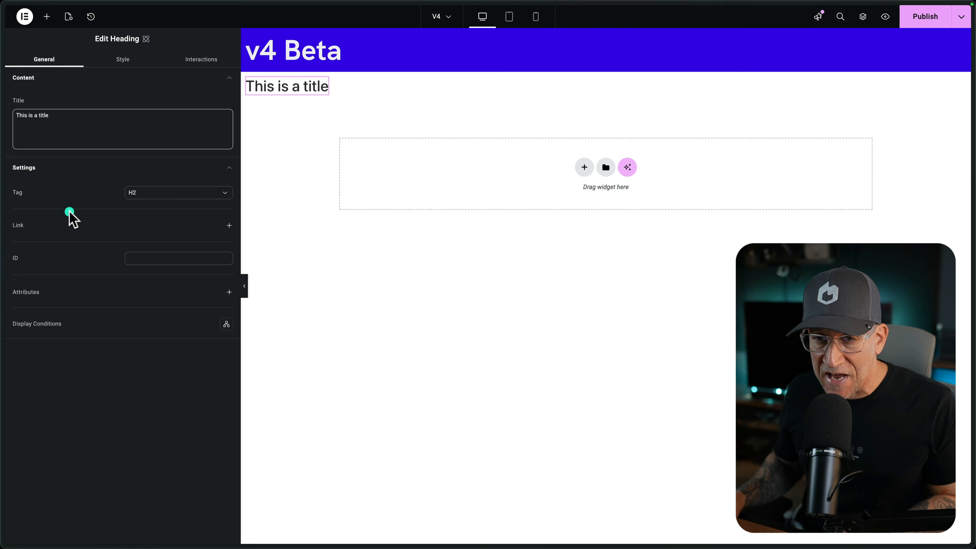
pyautogui.moveTo(5, 219)
pyautogui.click(43, 299)
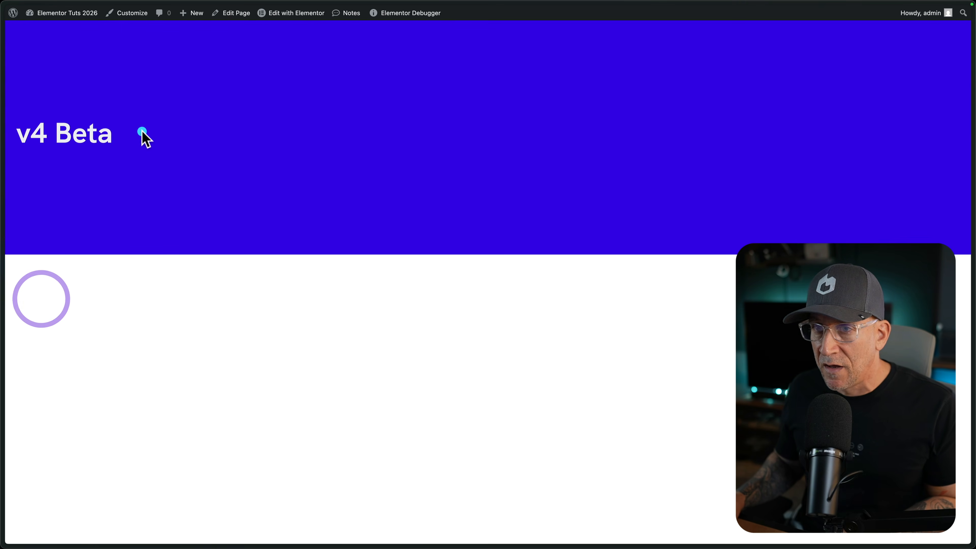
pyautogui.moveTo(4, 261)
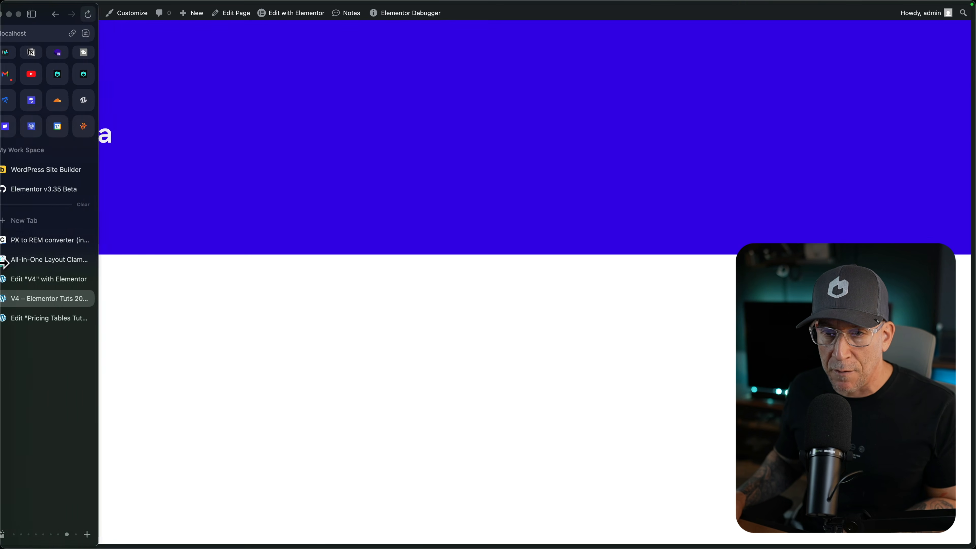
pyautogui.click(26, 279)
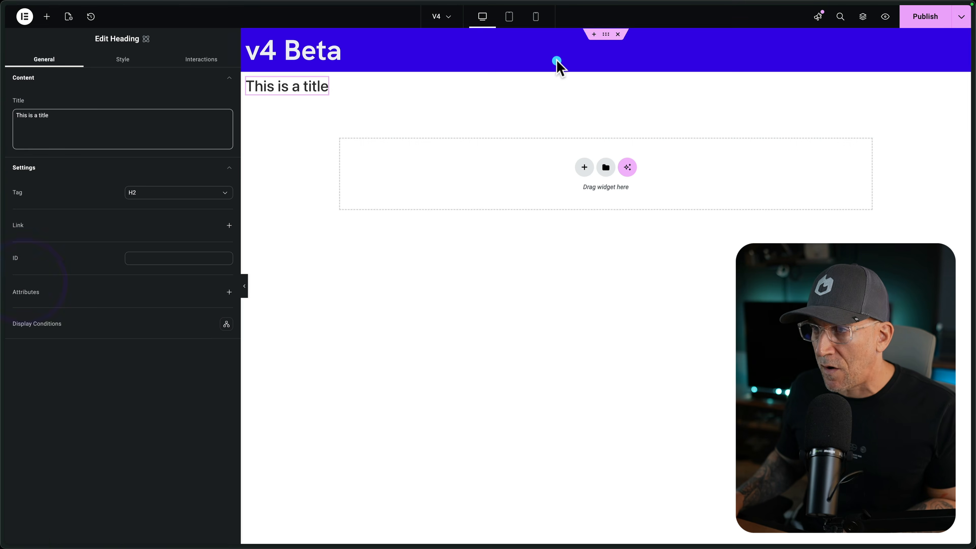
# - Select the section-xxl class of the v4 Beta flexbox and inspect the variables available for its top padding
pyautogui.click(605, 34)
pyautogui.click(64, 95)
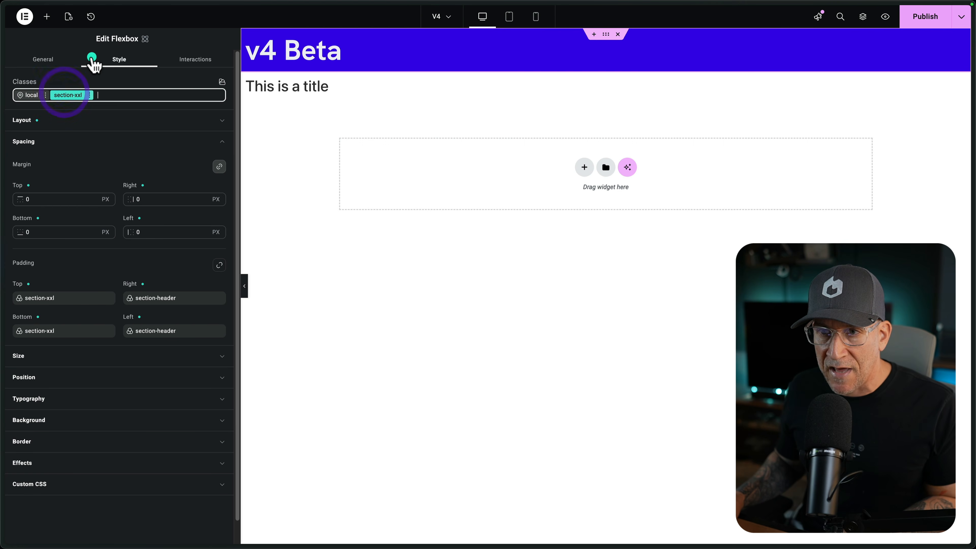
pyautogui.scroll(-1, 77, 236)
pyautogui.click(67, 274)
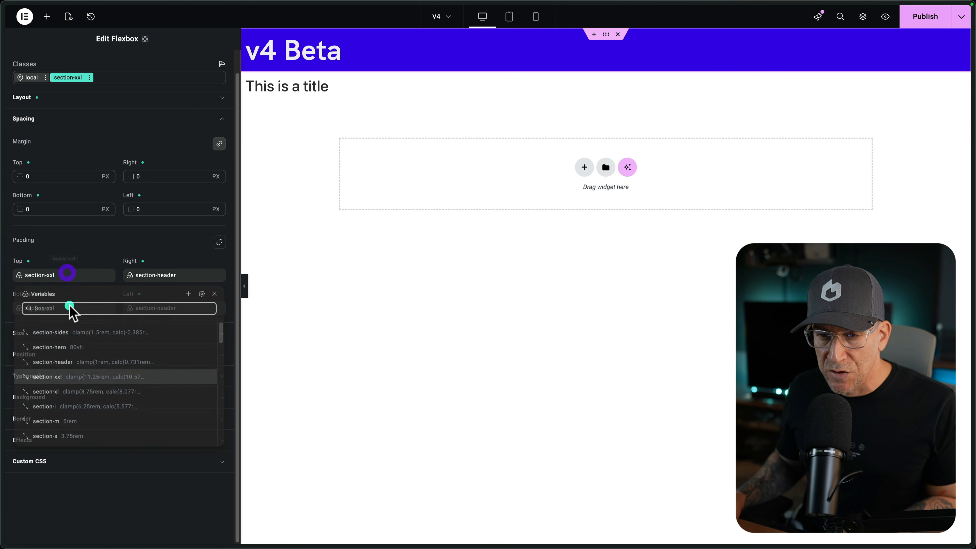
pyautogui.click(106, 261)
pyautogui.click(171, 249)
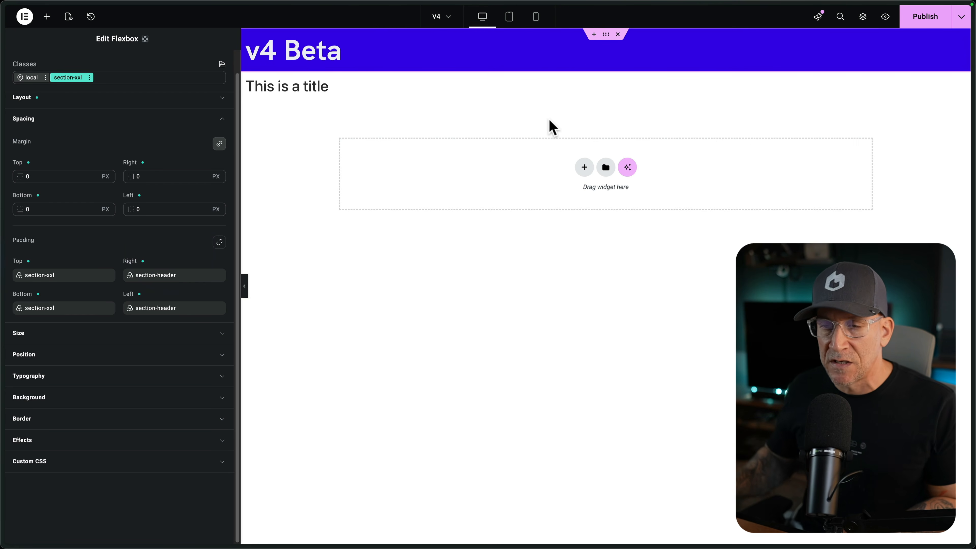
# - View the live V4 page and the installed WordPress plugins, and return to the V4 page in the editor
pyautogui.click(45, 229)
pyautogui.moveTo(4, 256)
pyautogui.click(46, 304)
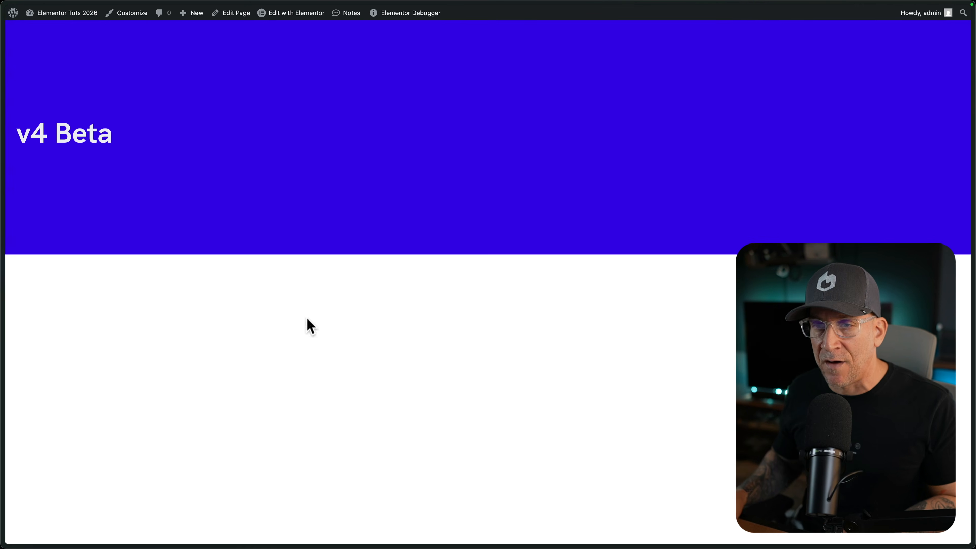
pyautogui.moveTo(5, 308)
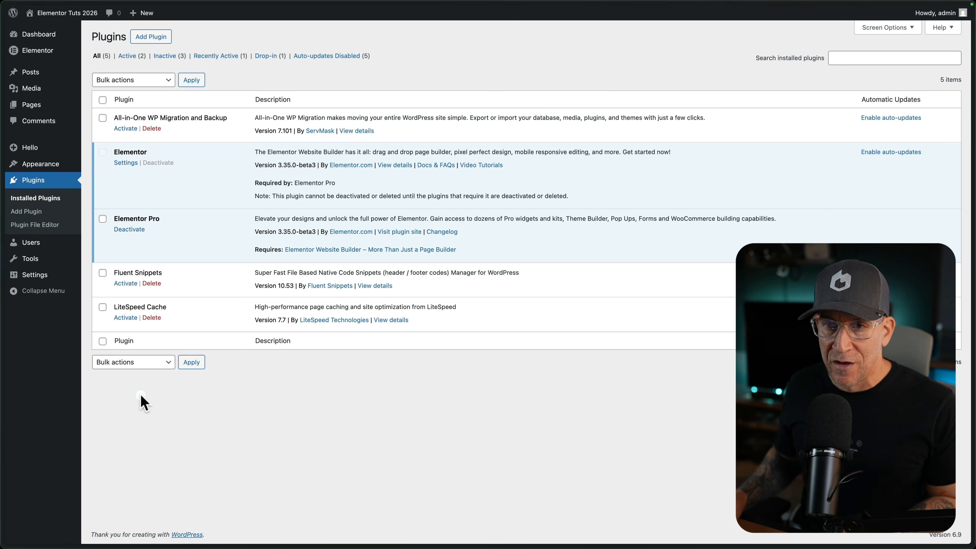
pyautogui.moveTo(4, 381)
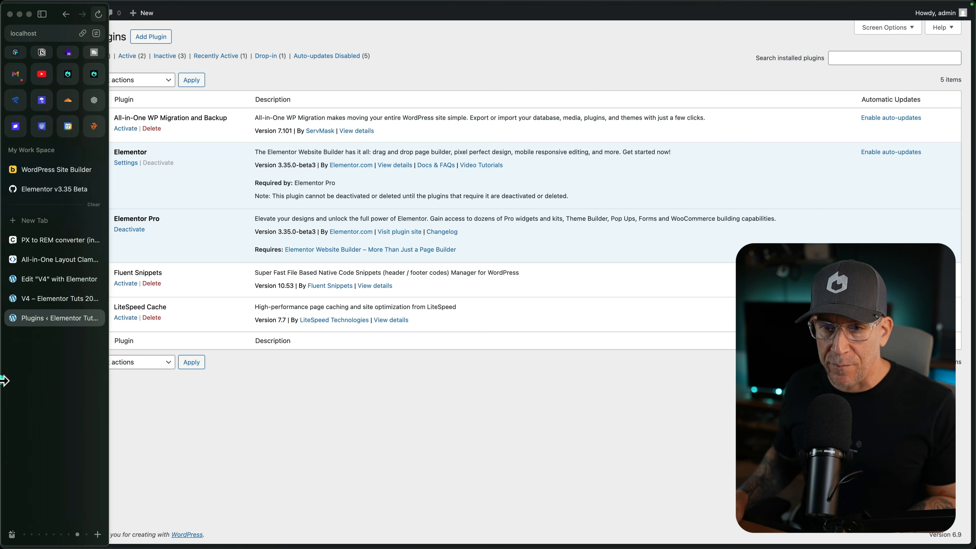
pyautogui.click(53, 292)
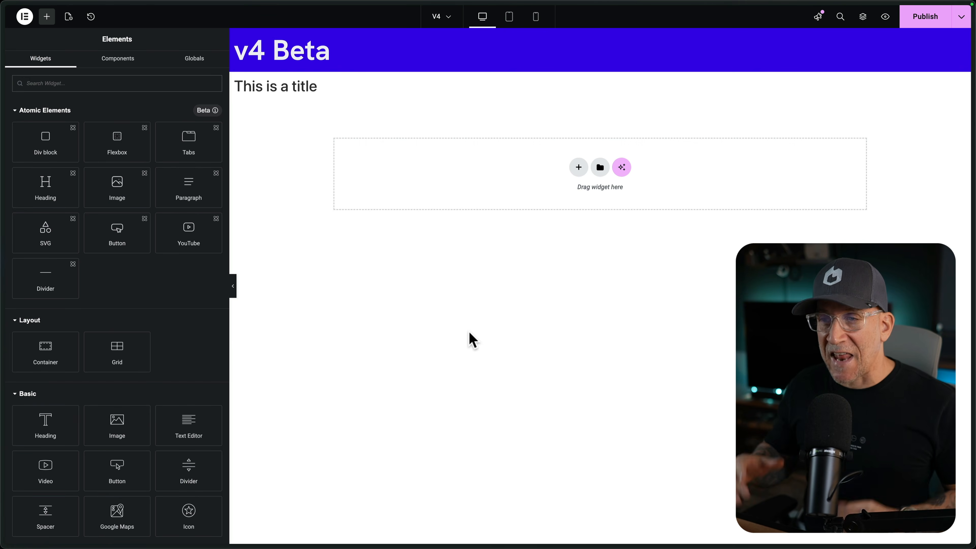
# - Add an atomic Button below the v4 Beta heading and move it beside the "This is a title" heading
pyautogui.click(310, 53)
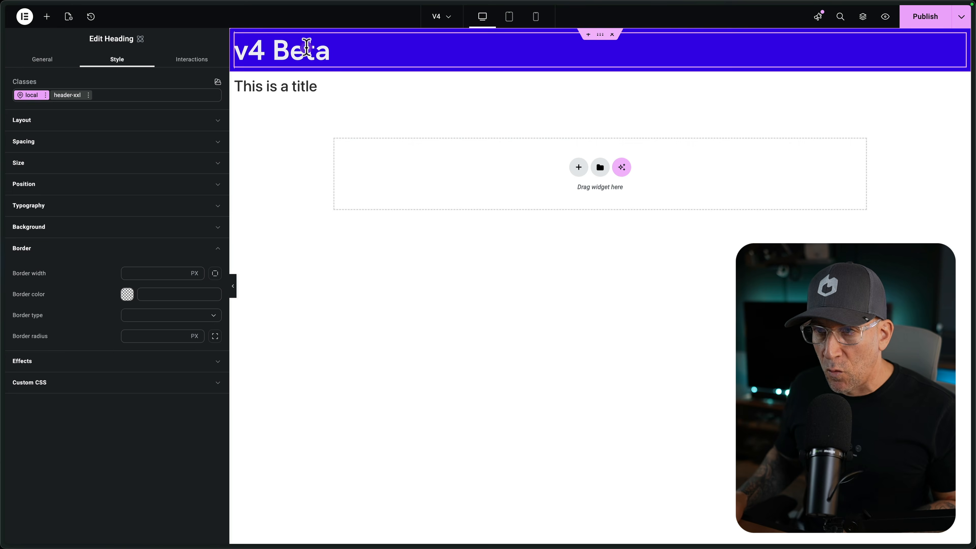
pyautogui.click(50, 60)
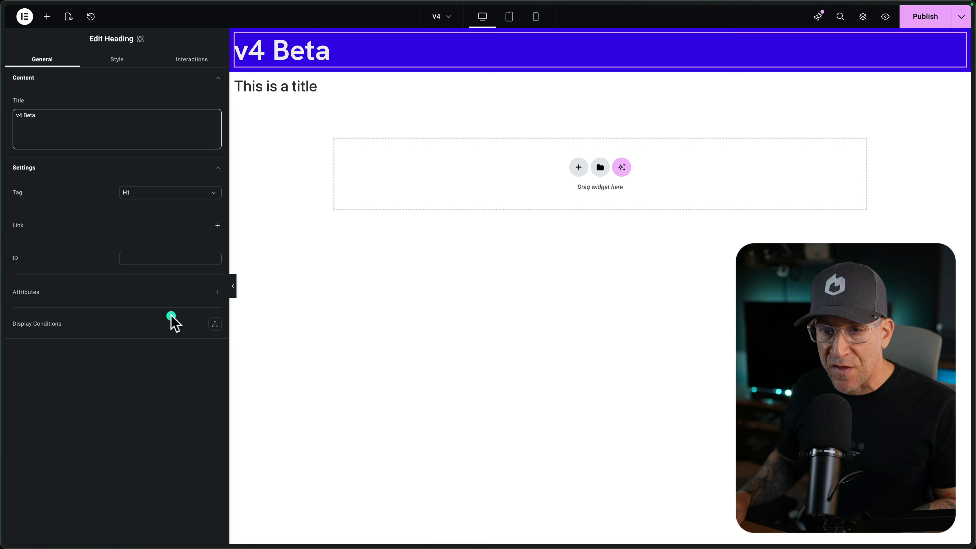
pyautogui.click(46, 16)
pyautogui.click(120, 226)
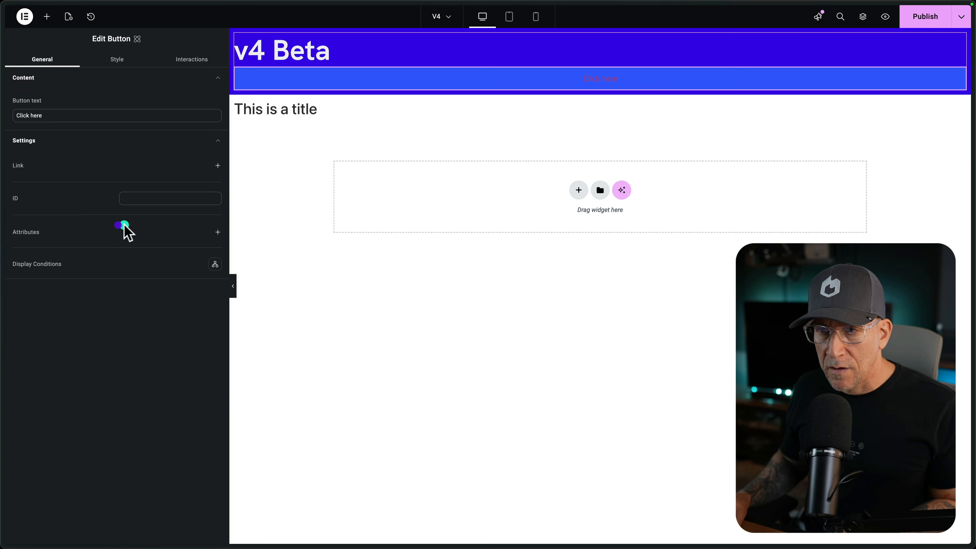
pyautogui.moveTo(304, 84); pyautogui.dragTo(318, 111)
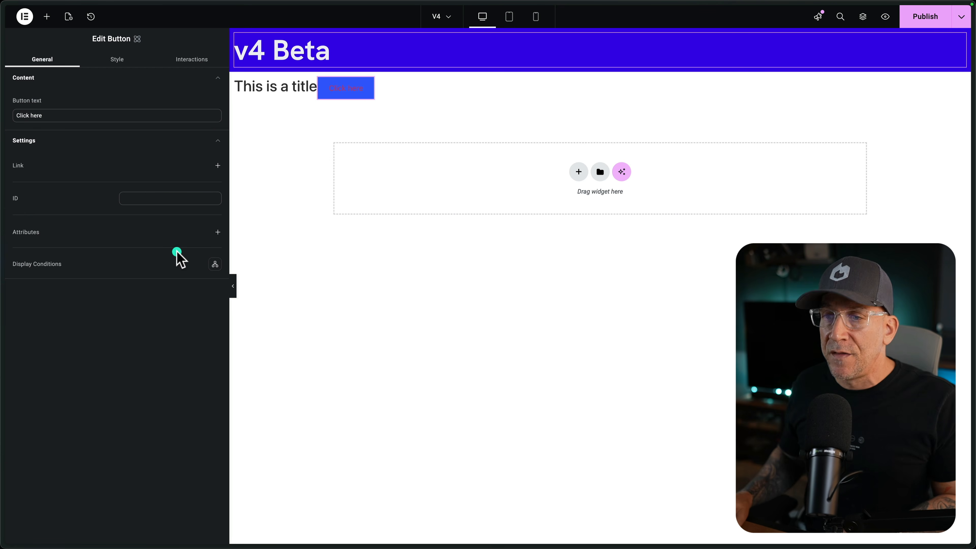
# - Try a display condition on the button with Login Status set to Logged In
pyautogui.click(214, 266)
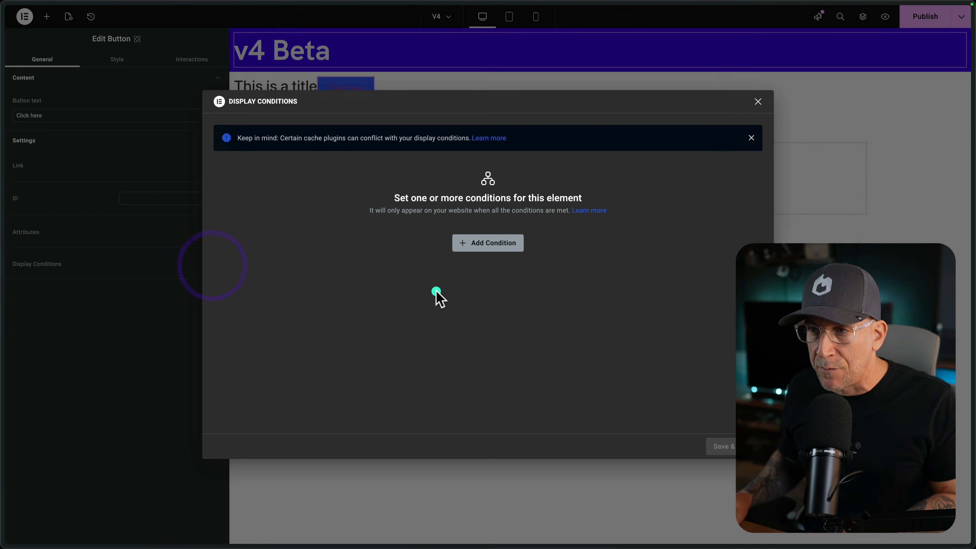
pyautogui.click(473, 249)
pyautogui.click(372, 247)
pyautogui.scroll(-1, 358, 326)
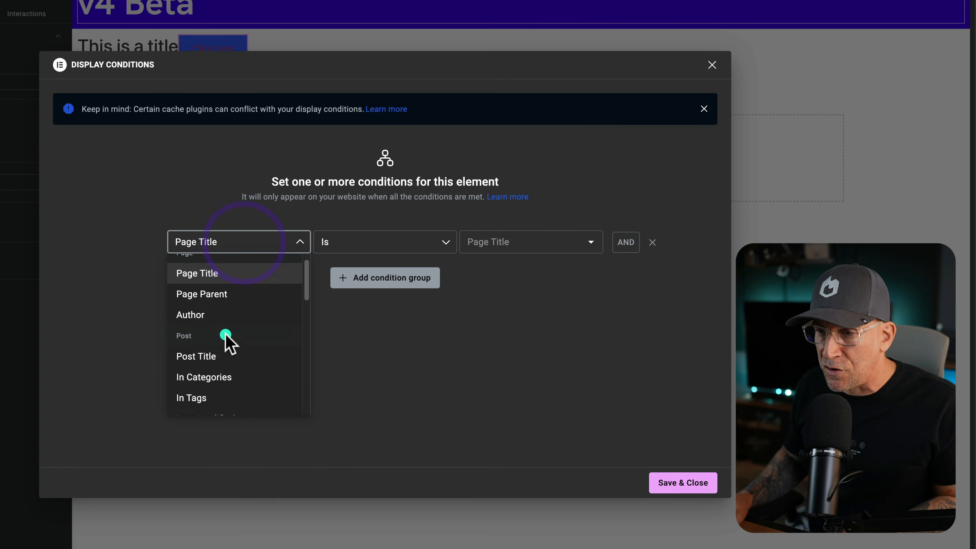
pyautogui.scroll(-5, 225, 335)
pyautogui.click(225, 336)
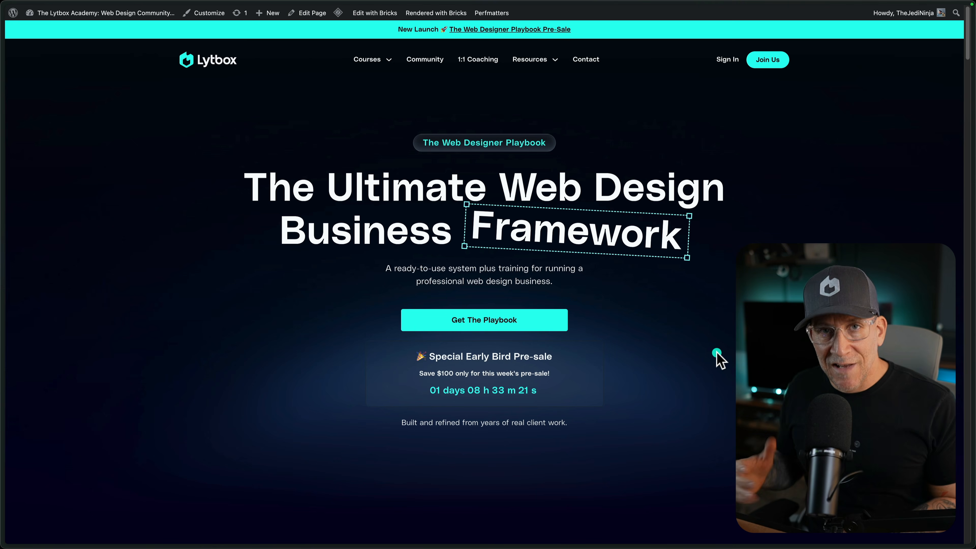
# - Examine the Lytbox Academy page down to its newsletter sign-up section and return to the V4 page in the editor
pyautogui.scroll(-20, 700, 369)
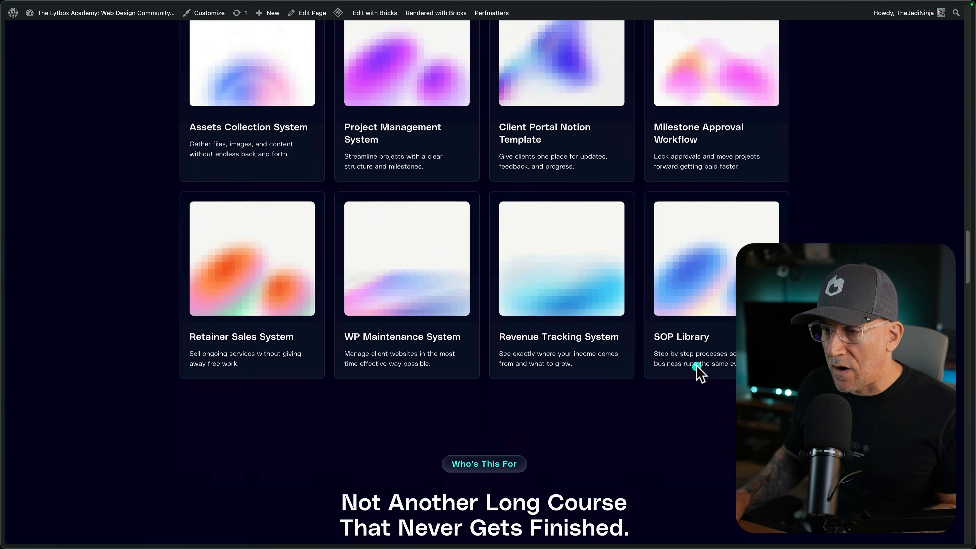
pyautogui.scroll(-20, 696, 369)
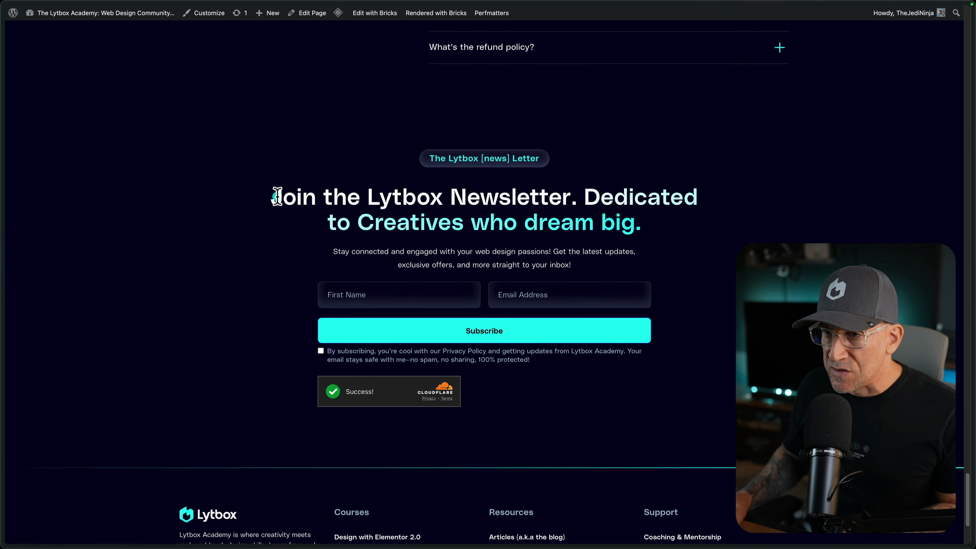
pyautogui.moveTo(277, 196); pyautogui.dragTo(625, 270)
pyautogui.click(623, 270)
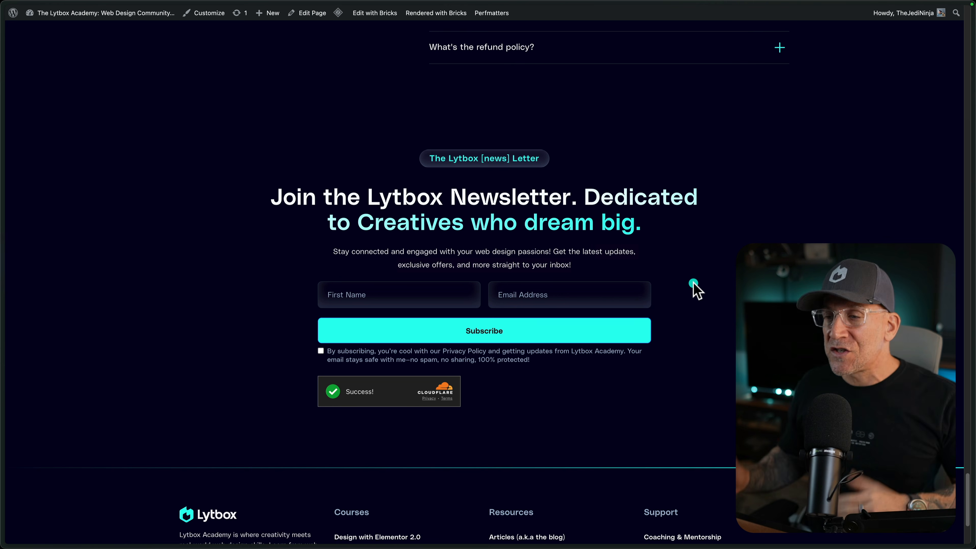
pyautogui.moveTo(2, 379)
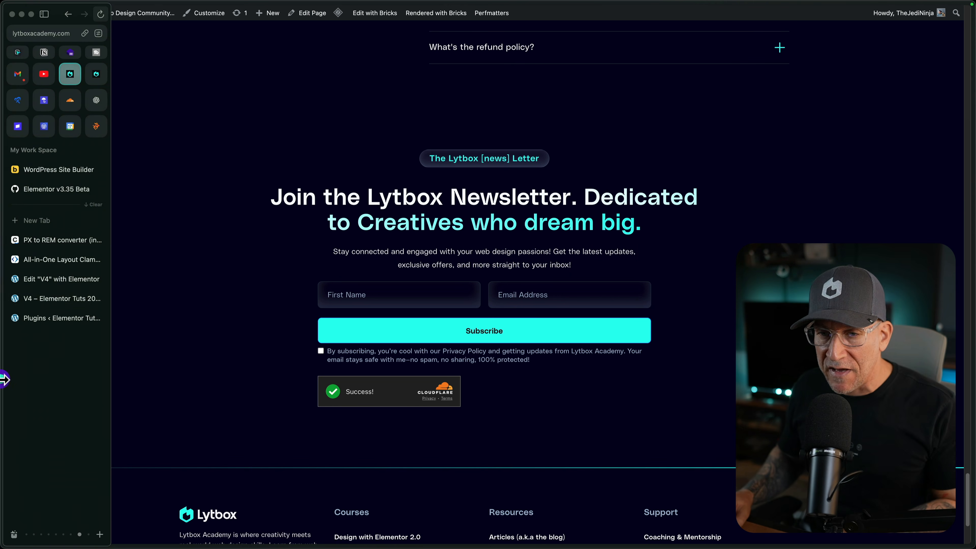
pyautogui.click(58, 282)
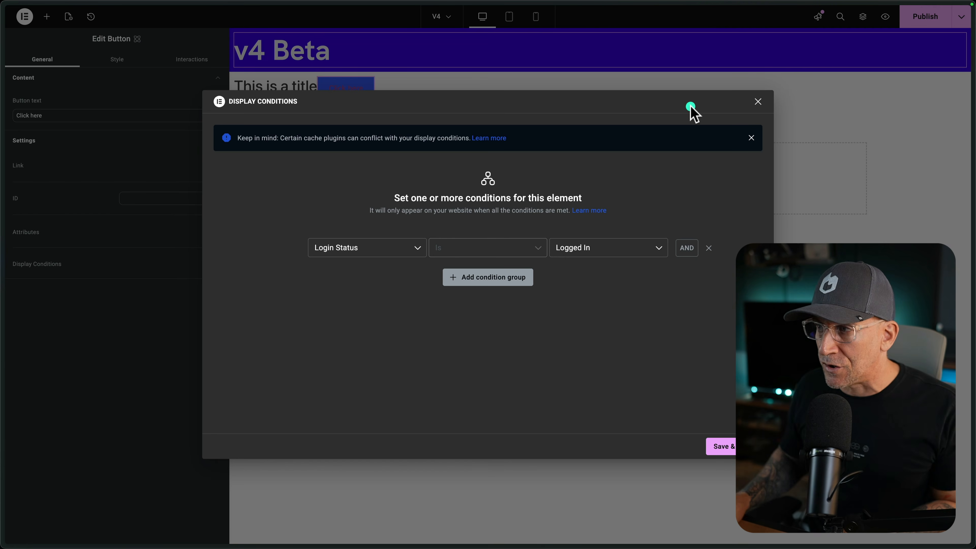
# - Dismiss the display conditions without saving and create a page-load Fade In interaction on the button
pyautogui.click(759, 102)
pyautogui.click(184, 59)
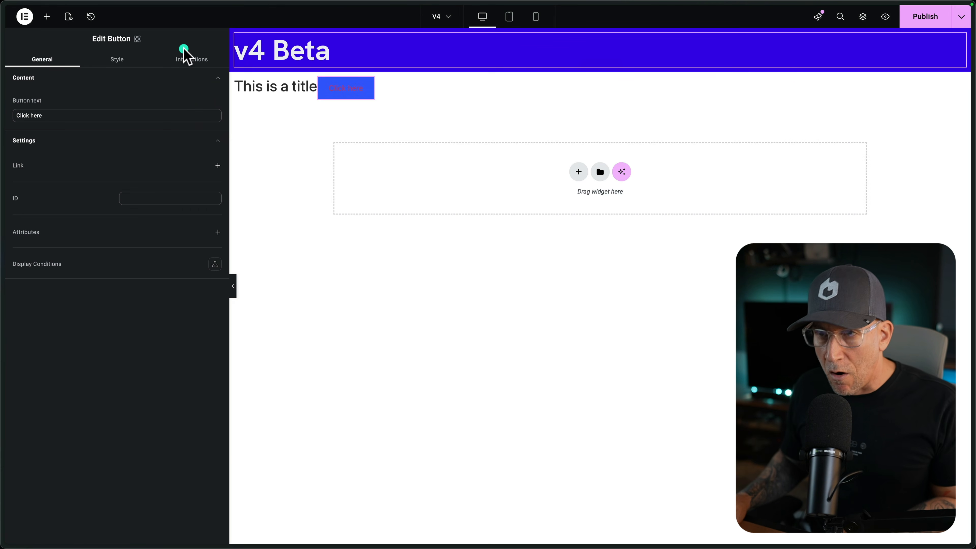
pyautogui.click(140, 189)
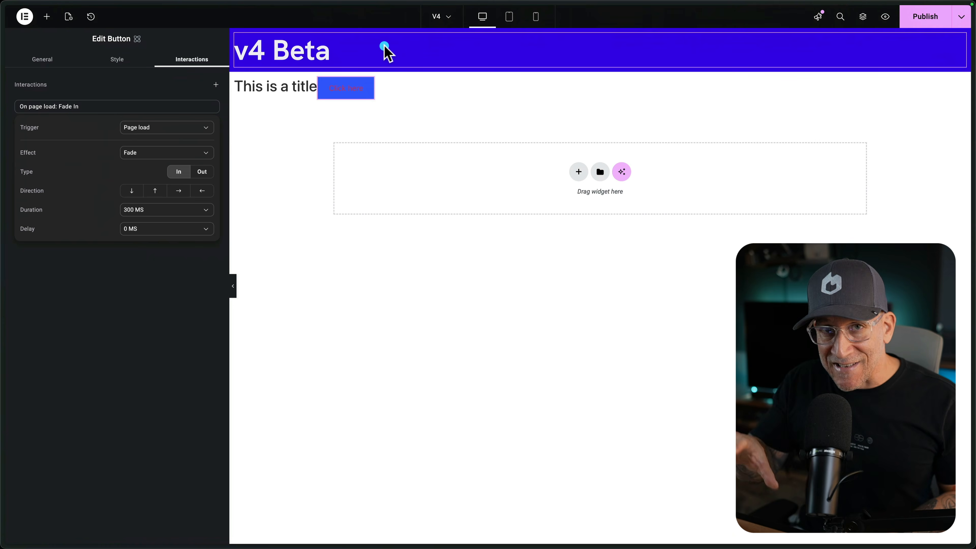
# - Review the entries from Grids to Forms Element in the My .v4 List note and open the widget library back in Elementor
pyautogui.hotkey('ctrl', 'Right')
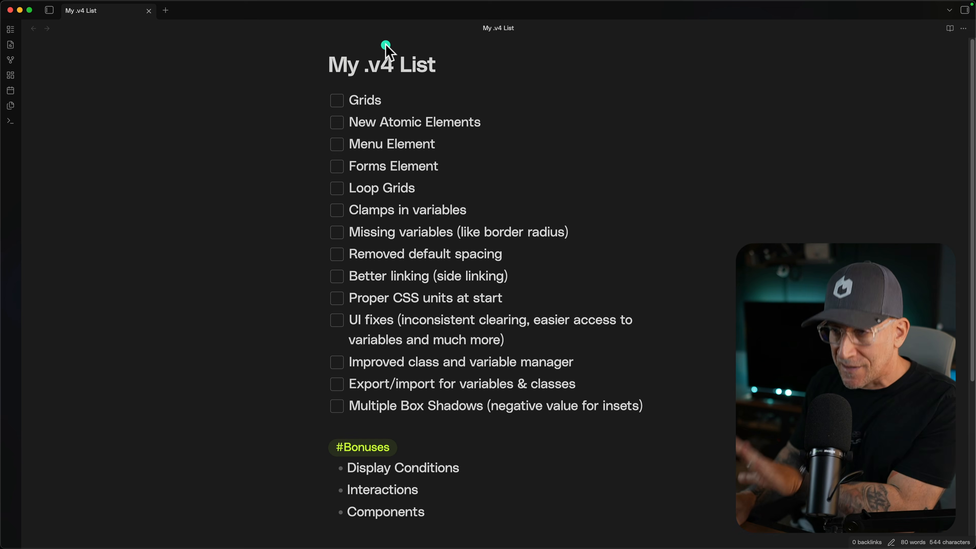
pyautogui.moveTo(383, 102); pyautogui.dragTo(355, 96)
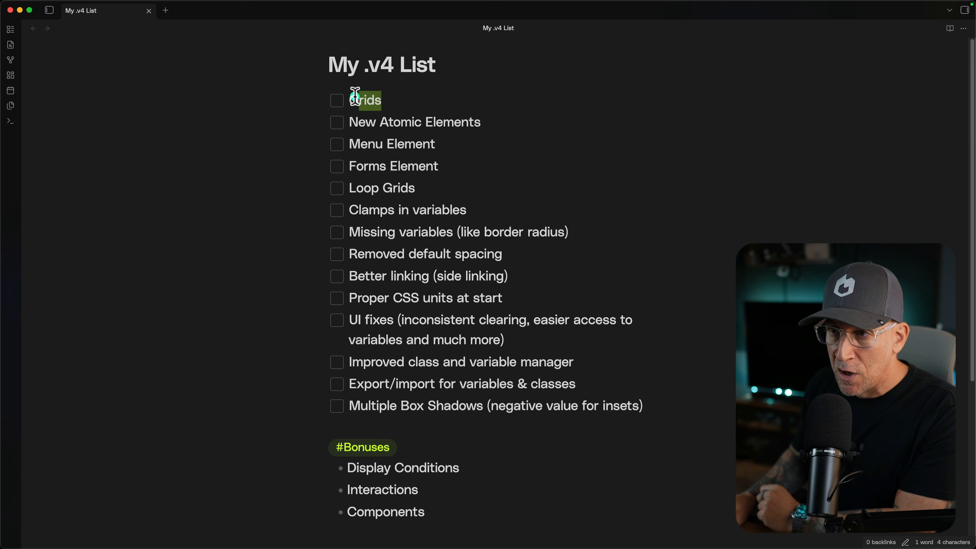
pyautogui.click(385, 100)
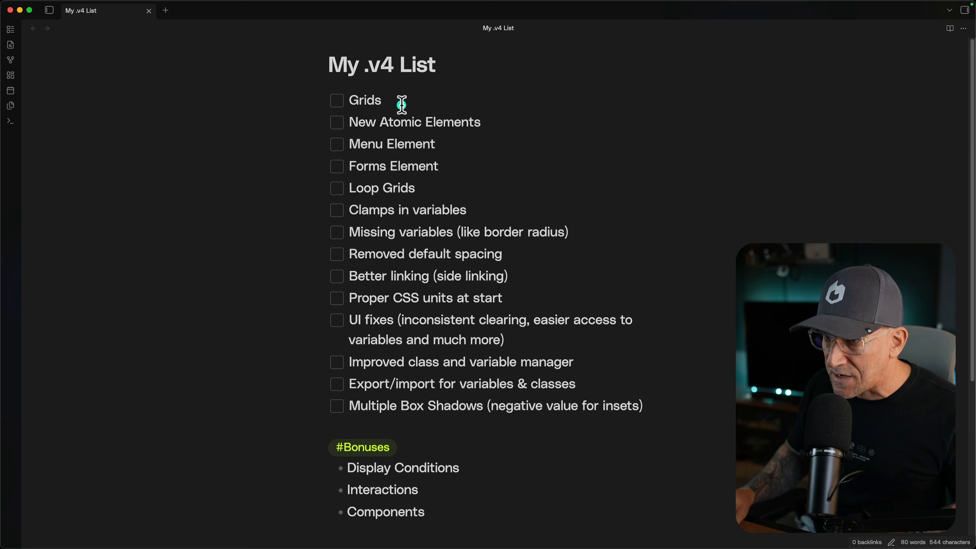
pyautogui.moveTo(351, 124); pyautogui.dragTo(443, 142)
pyautogui.click(442, 142)
pyautogui.moveTo(452, 161); pyautogui.dragTo(371, 165)
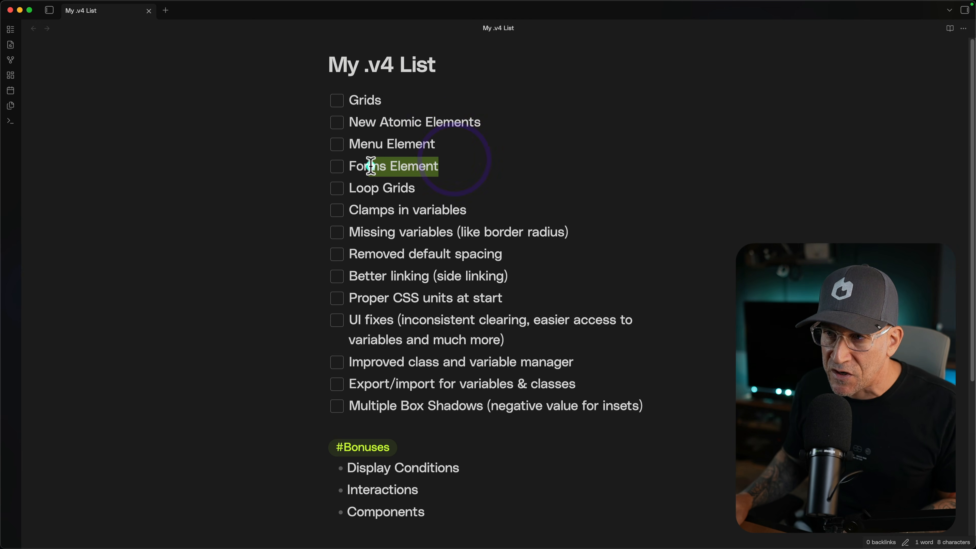
pyautogui.moveTo(440, 145); pyautogui.dragTo(373, 143)
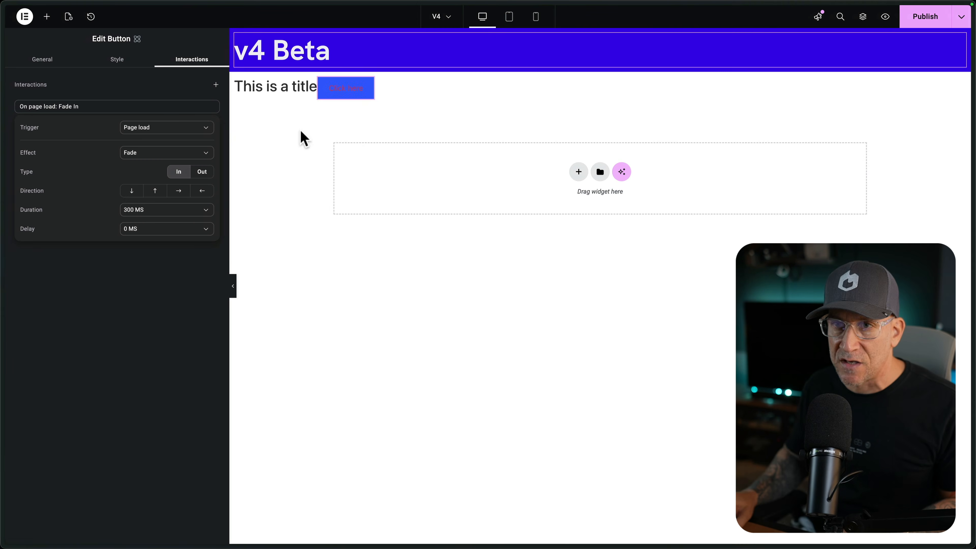
pyautogui.click(47, 18)
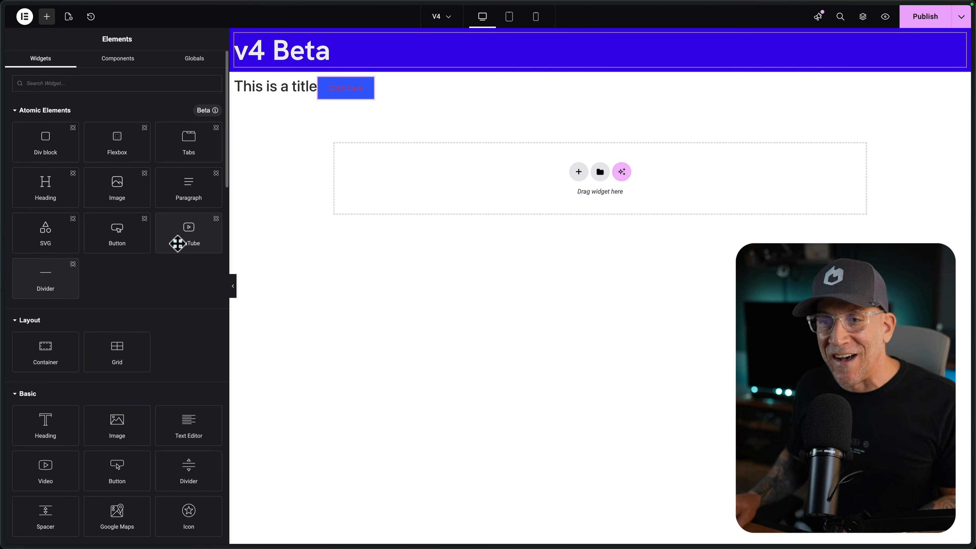
# - Switch to the My .v4 List note and tick off Clamps in variables and Missing variables (like border radius)
pyautogui.click(145, 287)
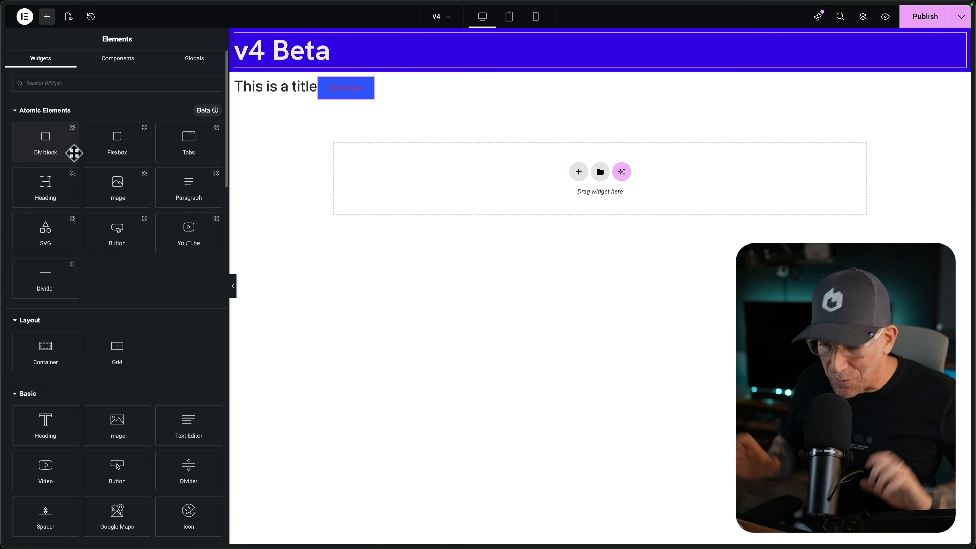
pyautogui.hotkey('ctrl', 'Right')
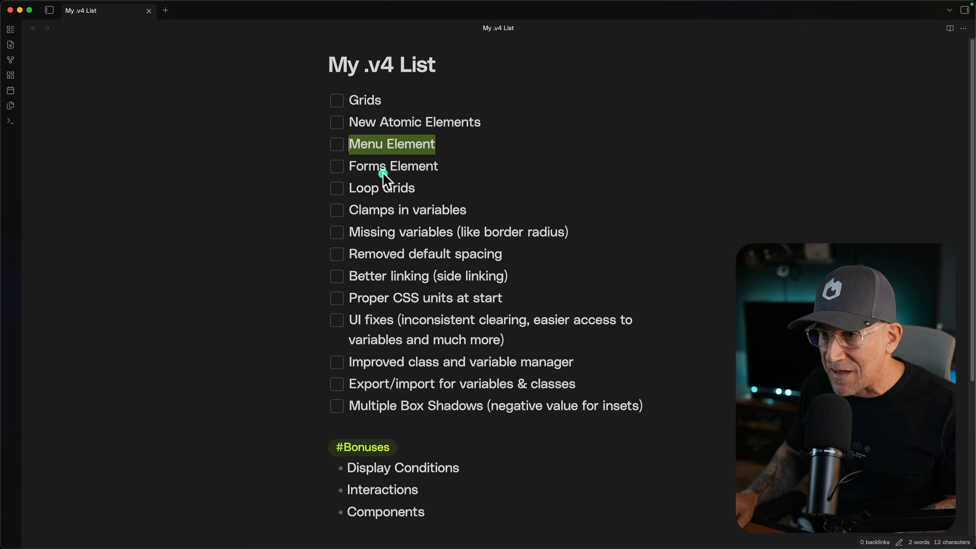
pyautogui.click(419, 169)
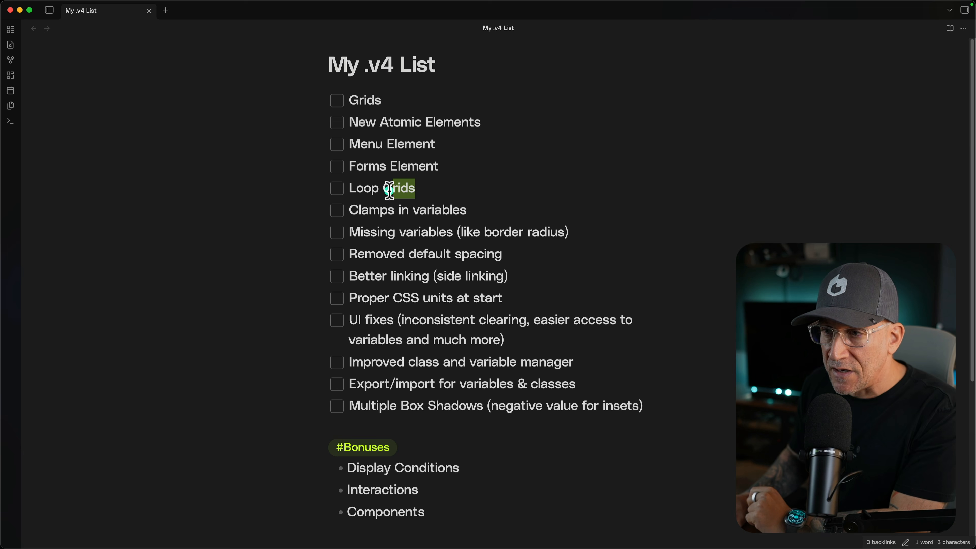
pyautogui.click(409, 189)
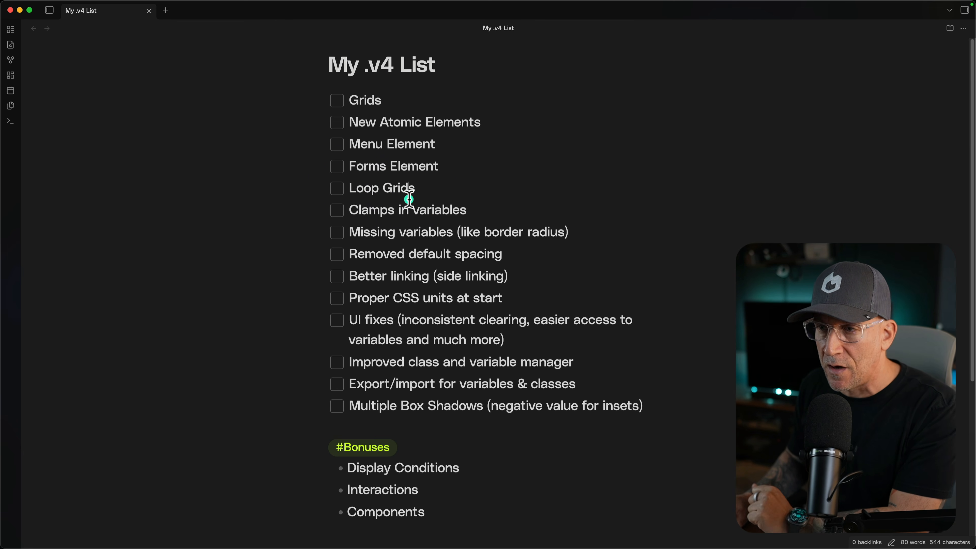
pyautogui.click(337, 211)
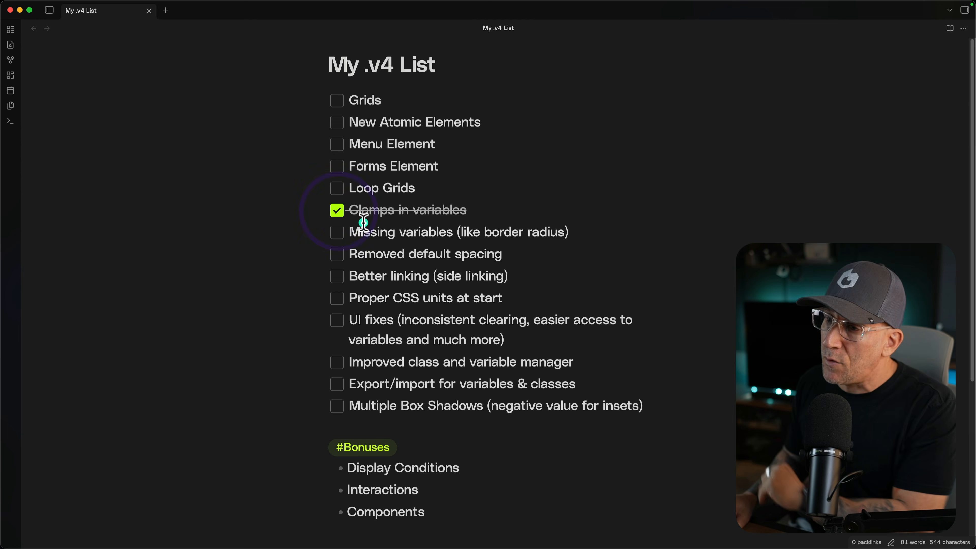
pyautogui.click(338, 233)
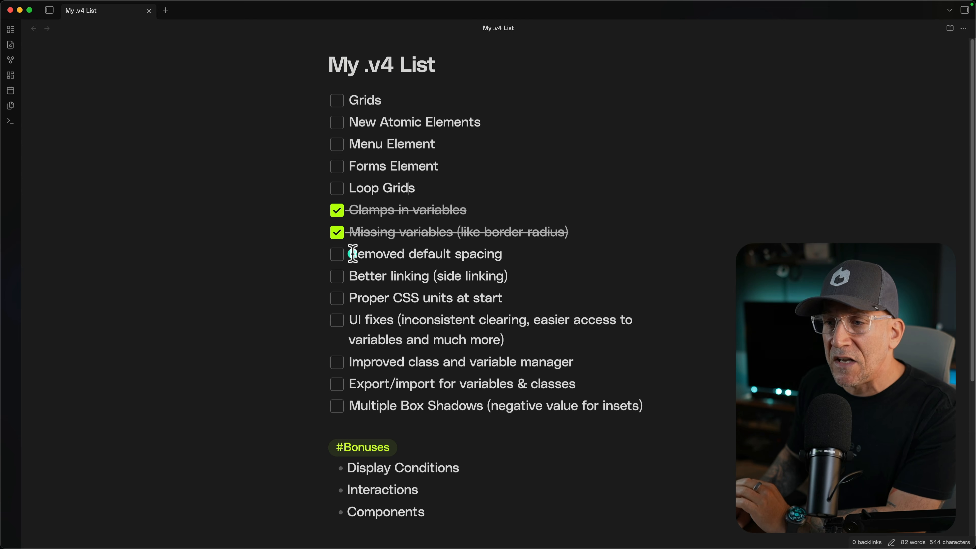
# - Highlight the Removed default spacing entry, and add an empty flexbox container with column direction below the button in Elementor
pyautogui.moveTo(351, 255); pyautogui.dragTo(514, 256)
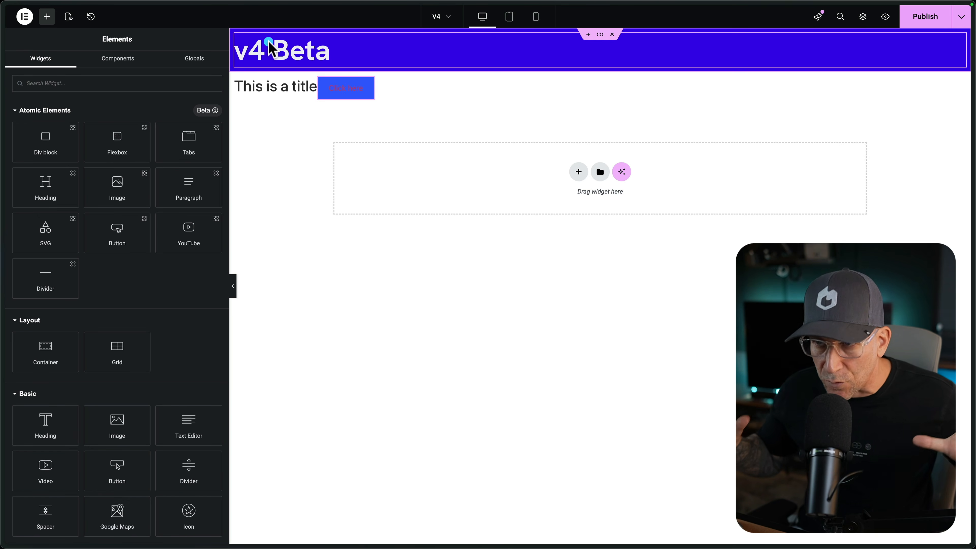
pyautogui.click(578, 173)
pyautogui.click(558, 192)
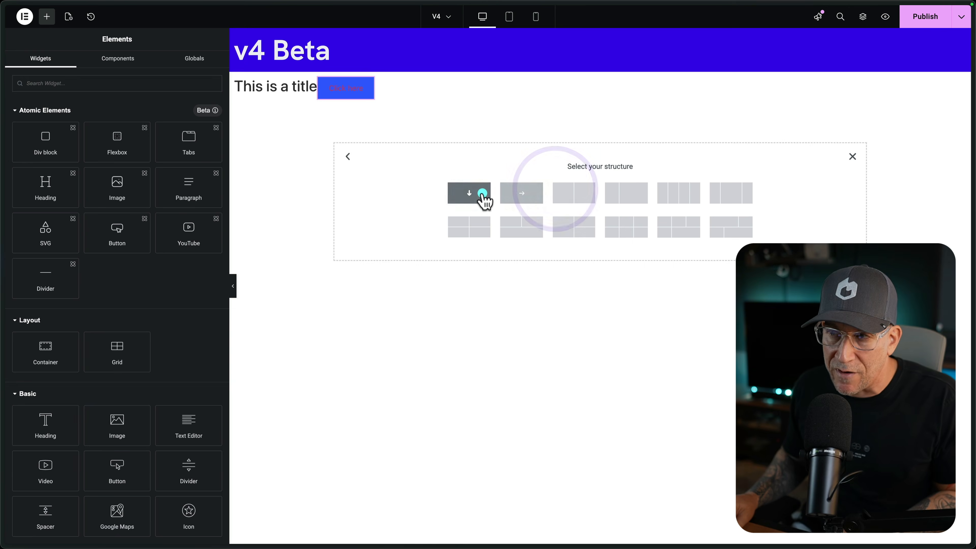
pyautogui.click(483, 193)
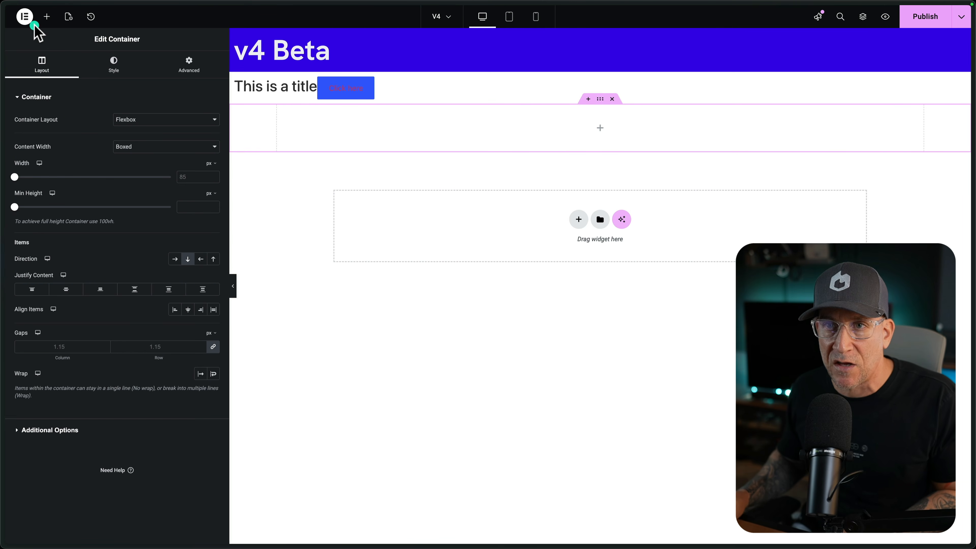
# - Check the default container padding and gaps in the Site Settings layout options, and delete the empty container
pyautogui.click(19, 21)
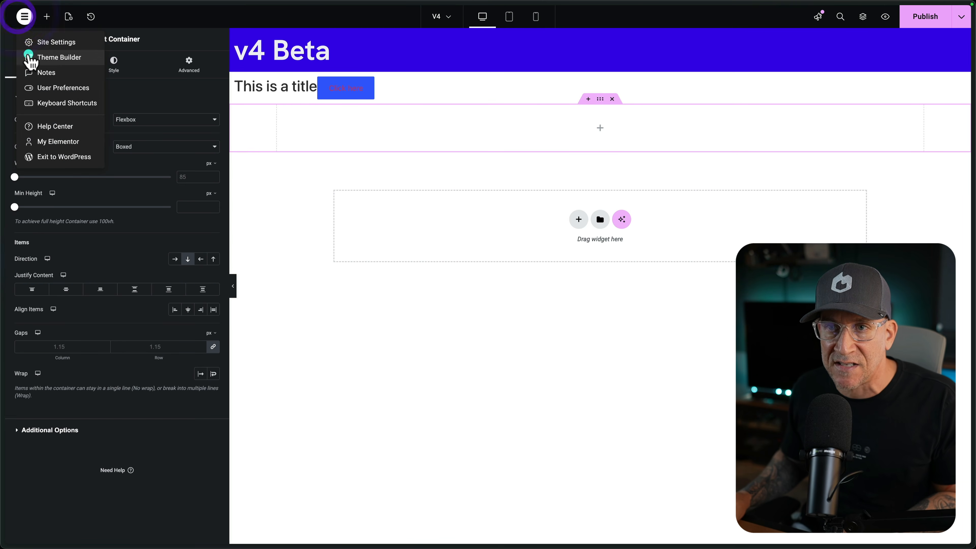
pyautogui.click(52, 40)
pyautogui.click(75, 287)
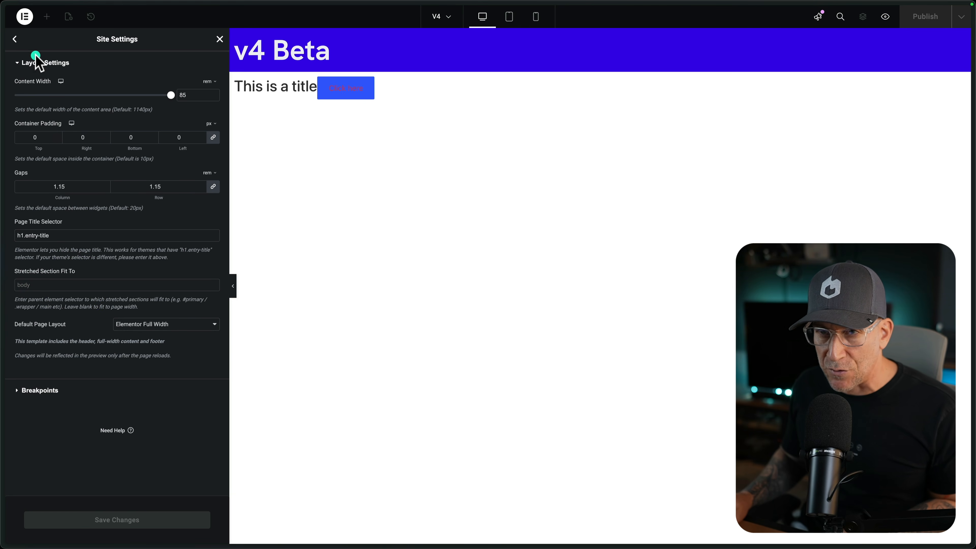
pyautogui.click(221, 41)
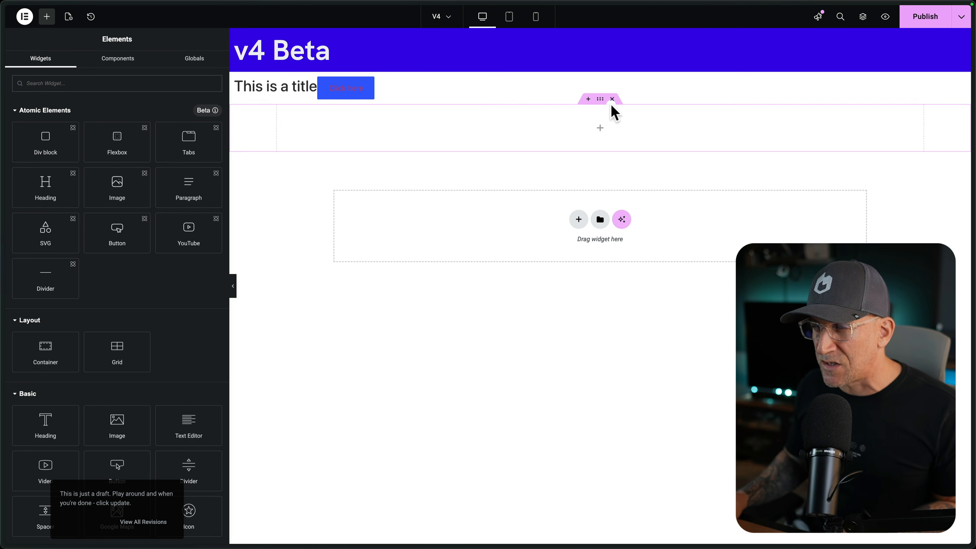
pyautogui.click(612, 100)
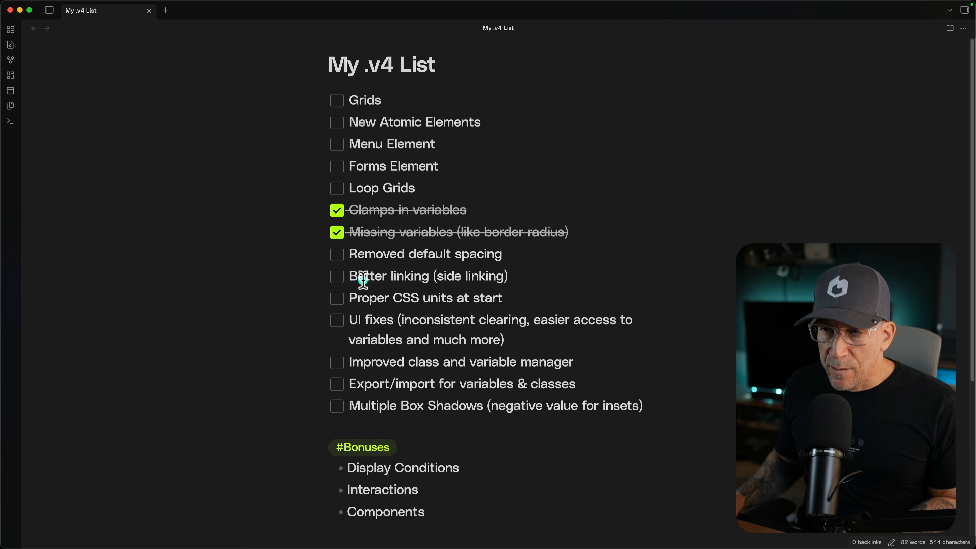
# - Highlight Better linking (side linking) in the note, then set each padding side to 4 individually in the newsletter page's builder and clear them
pyautogui.moveTo(364, 277); pyautogui.dragTo(506, 279)
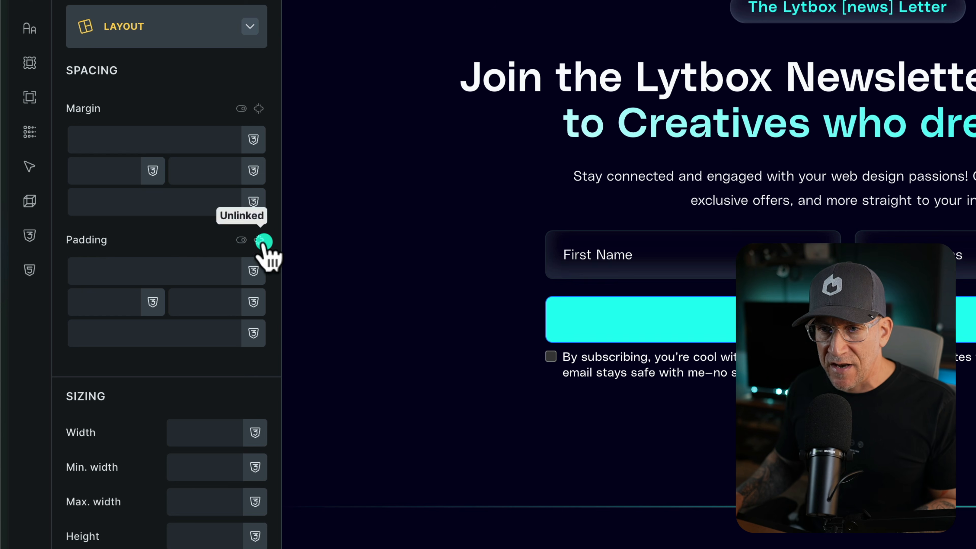
pyautogui.click(201, 268)
pyautogui.write('4')
pyautogui.click(190, 302)
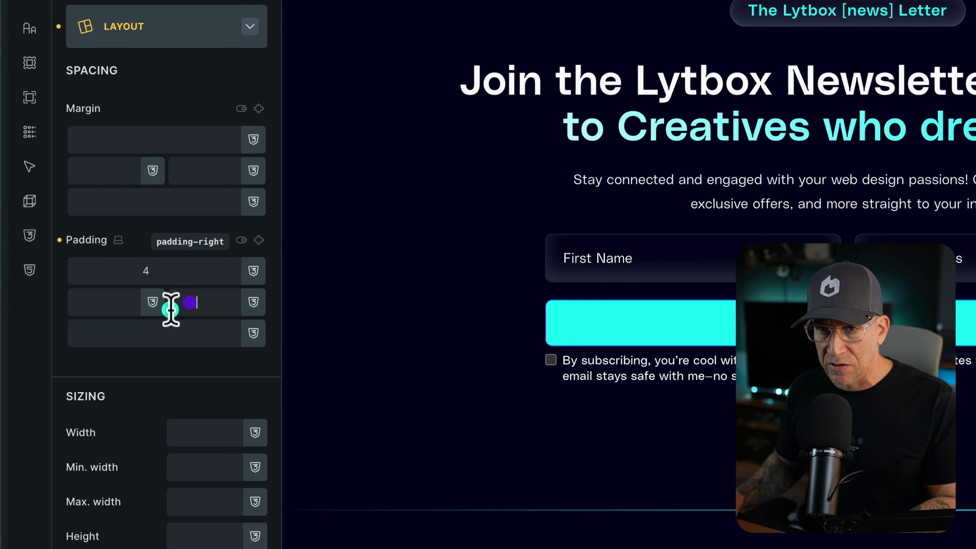
pyautogui.write('4')
pyautogui.click(85, 310)
pyautogui.write('4')
pyautogui.click(109, 337)
pyautogui.write('4')
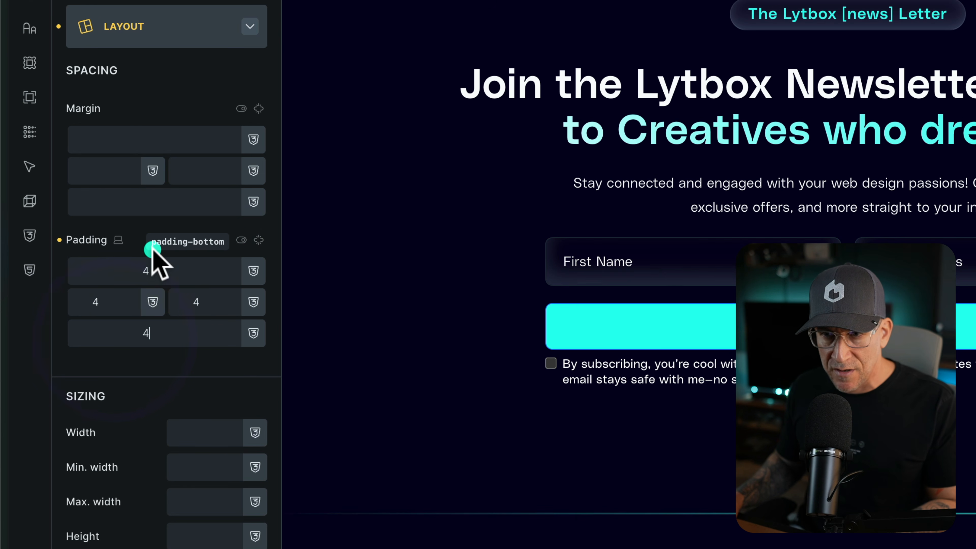
pyautogui.click(61, 241)
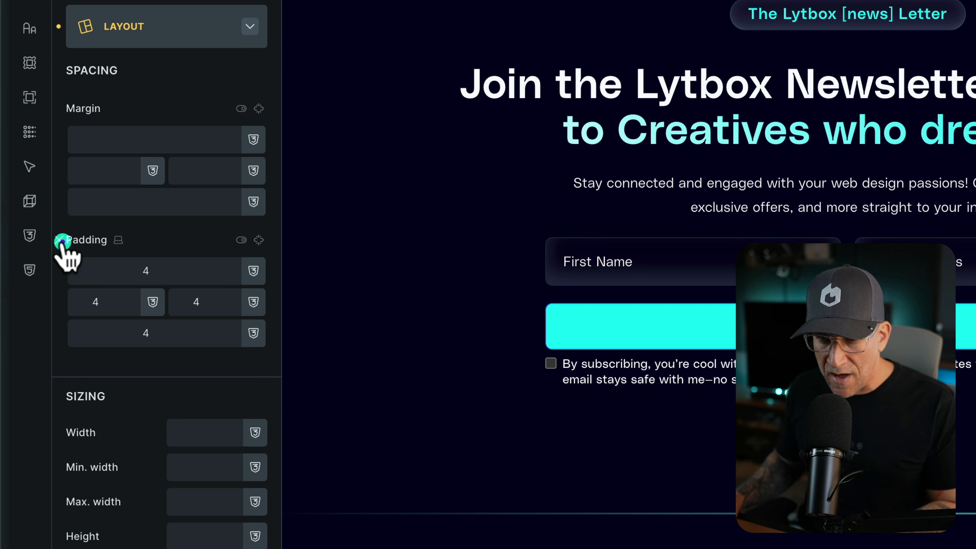
# - Link all four padding sides, set them together to 4, and clear the padding
pyautogui.click(261, 239)
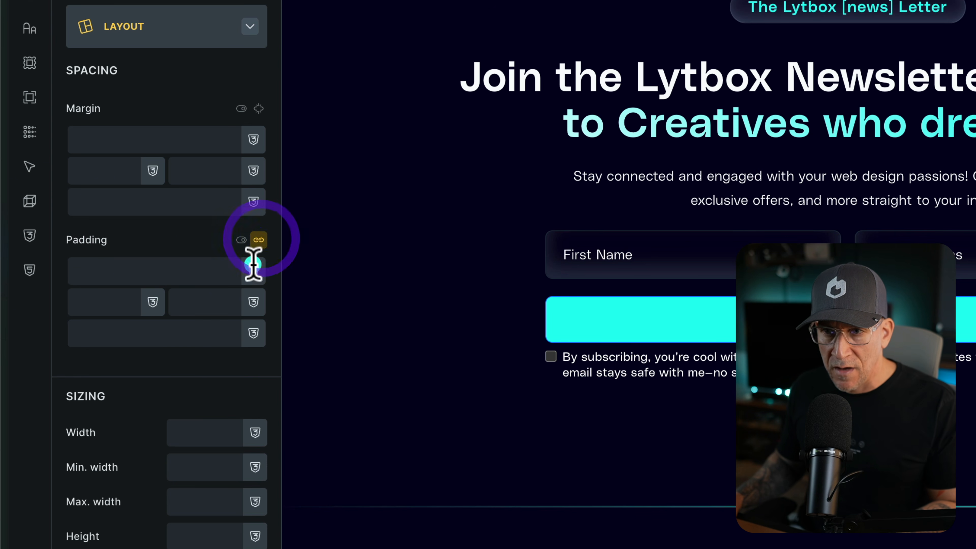
pyautogui.click(258, 240)
pyautogui.click(191, 277)
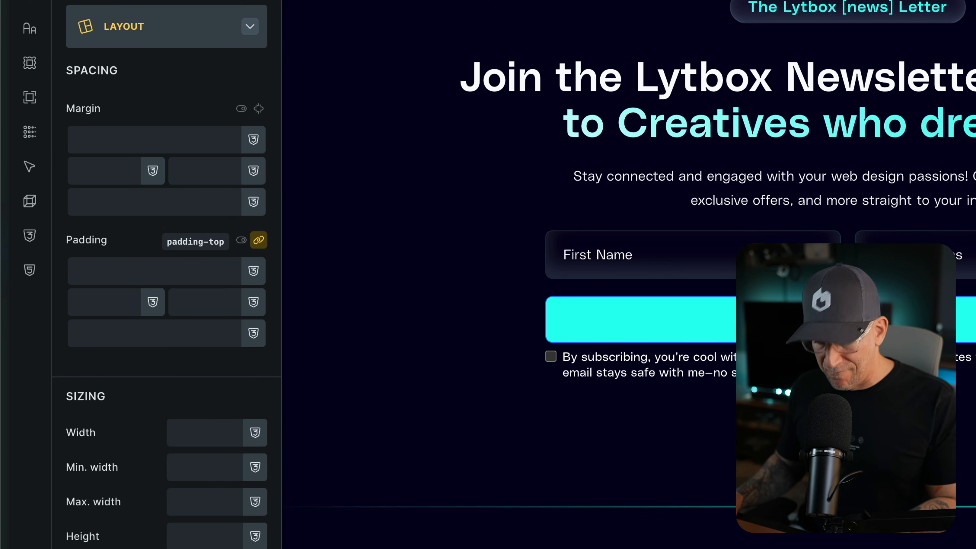
pyautogui.write('4')
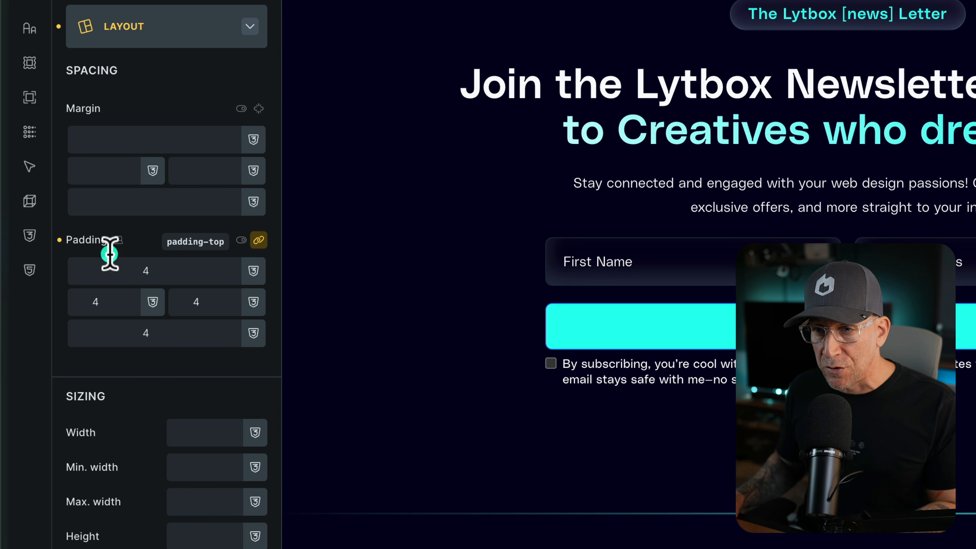
pyautogui.click(69, 242)
# - Link opposite padding sides, setting the top and bottom to 4 and the left and right to 6
pyautogui.click(259, 240)
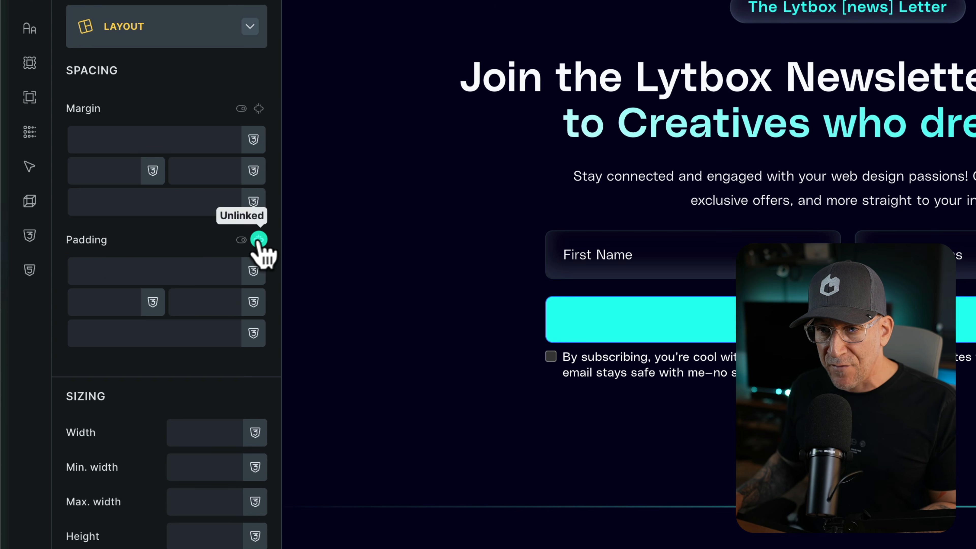
pyautogui.click(202, 273)
pyautogui.write('4')
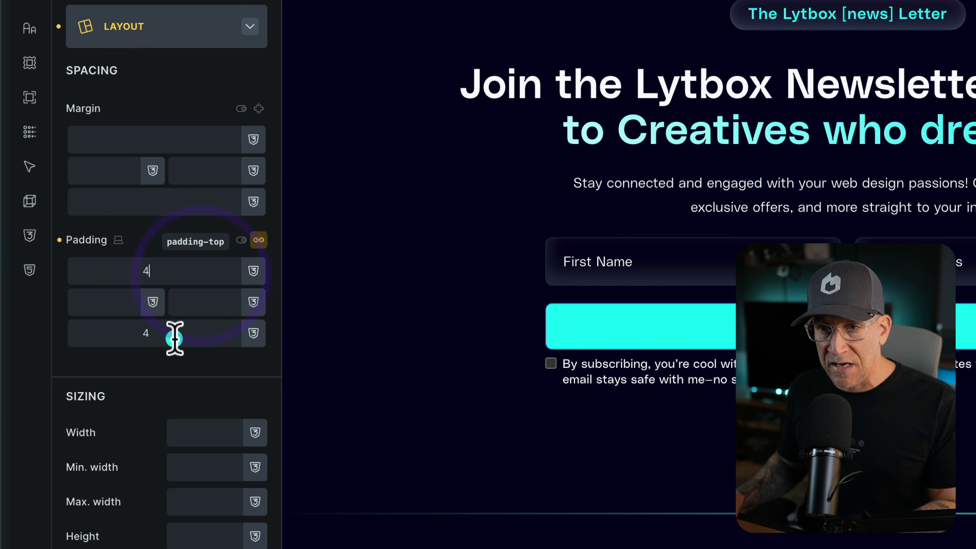
pyautogui.click(119, 302)
pyautogui.write('4')
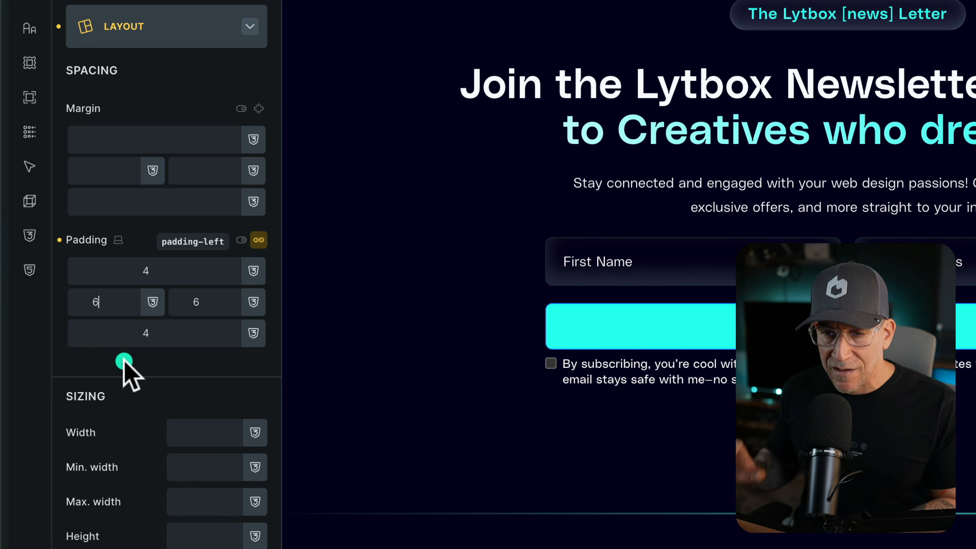
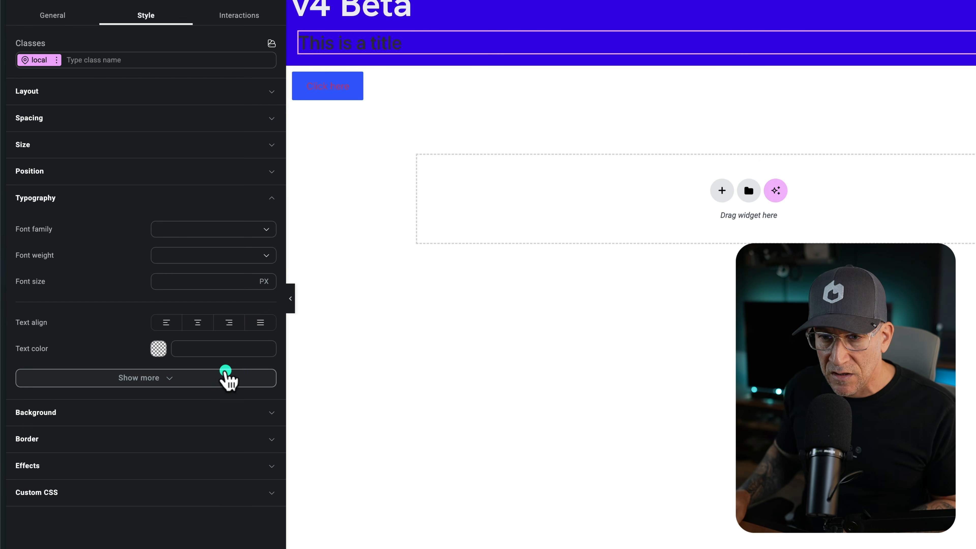
# - Reveal the additional typography options of the "This is a title" heading in Elementor and check the line height and letter spacing units
pyautogui.click(226, 371)
pyautogui.click(245, 400)
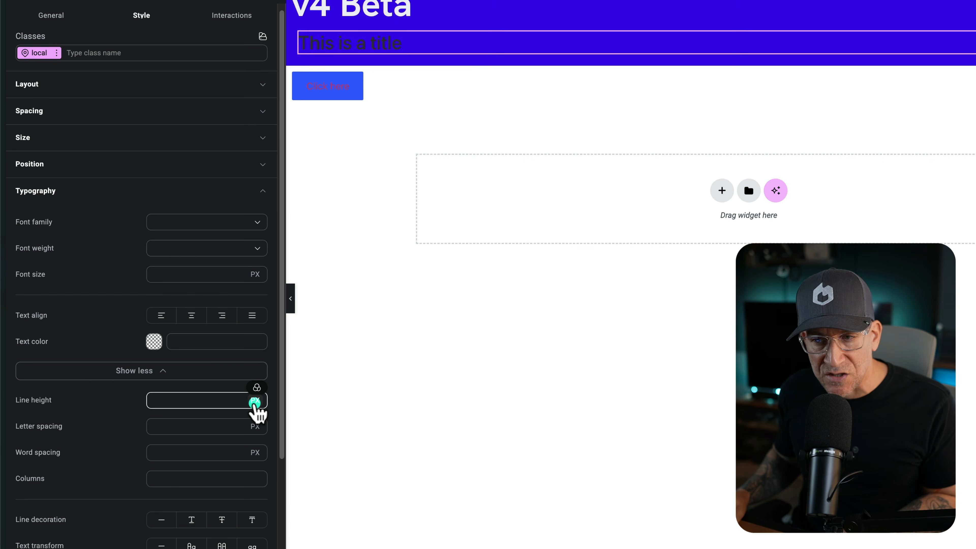
pyautogui.click(258, 425)
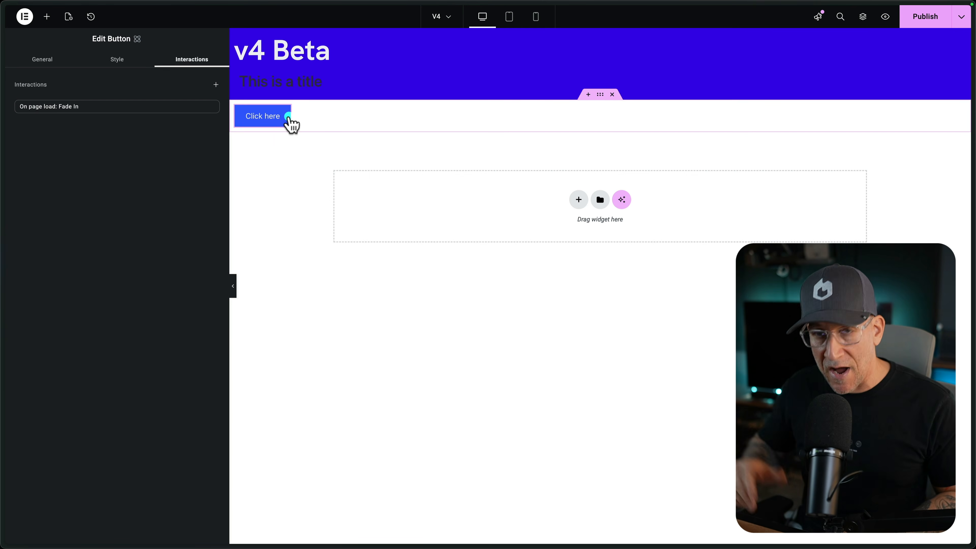
# - Review the UI fixes entry about inconsistent clearing and access to variables in the My .v4 List note
pyautogui.hotkey('ctrl', 'Right')
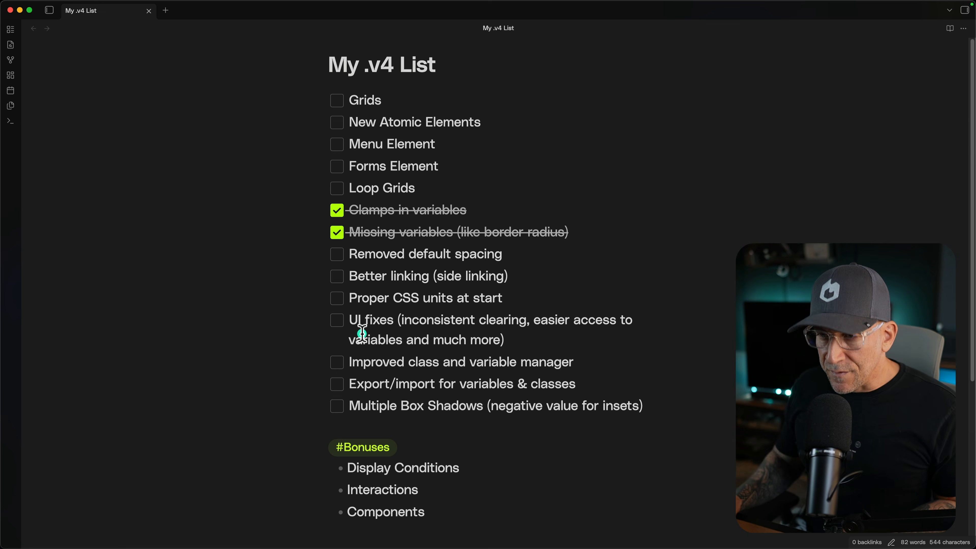
pyautogui.moveTo(411, 331); pyautogui.dragTo(518, 337)
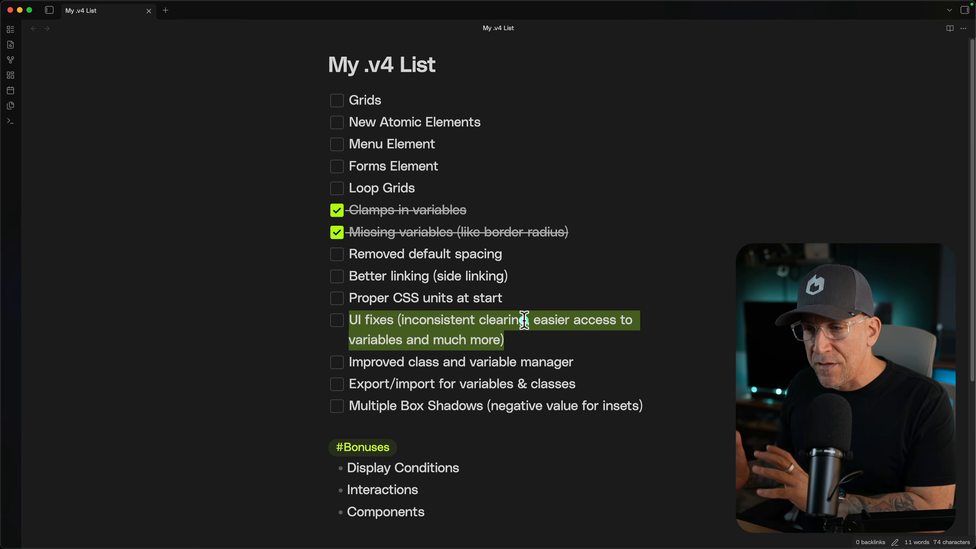
pyautogui.click(423, 338)
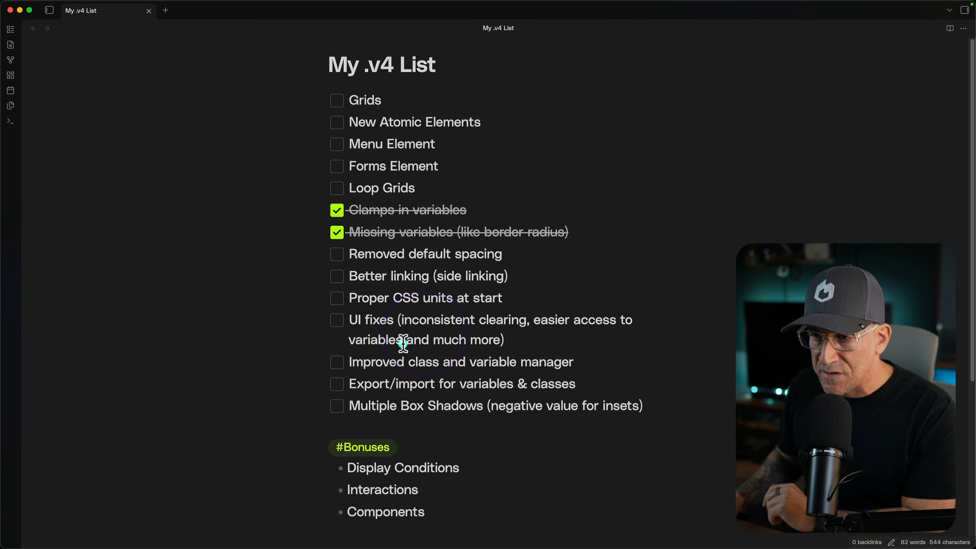
# - Return to Elementor, select the "This is a title" heading and expand its Layout and Spacing style sections
pyautogui.hotkey('ctrl', 'Left')
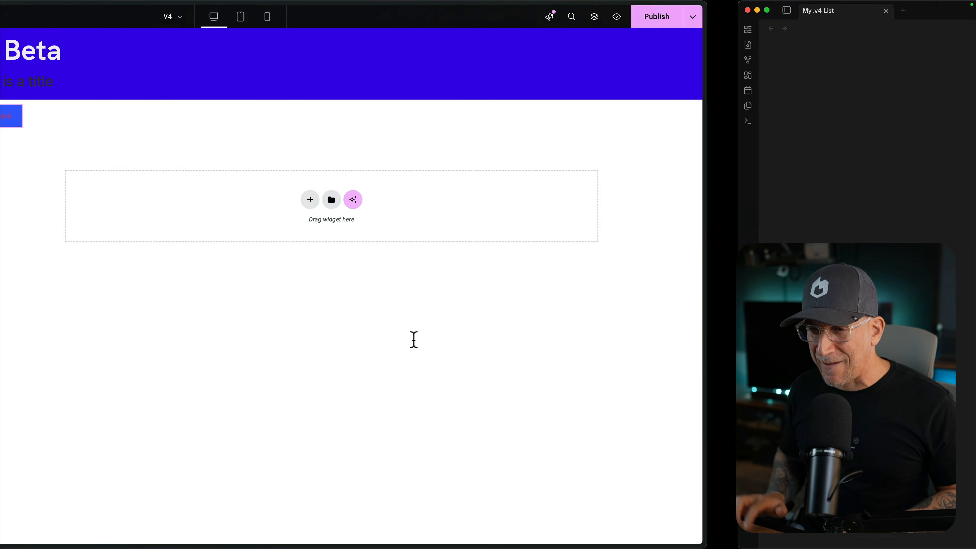
pyautogui.click(81, 389)
pyautogui.click(339, 85)
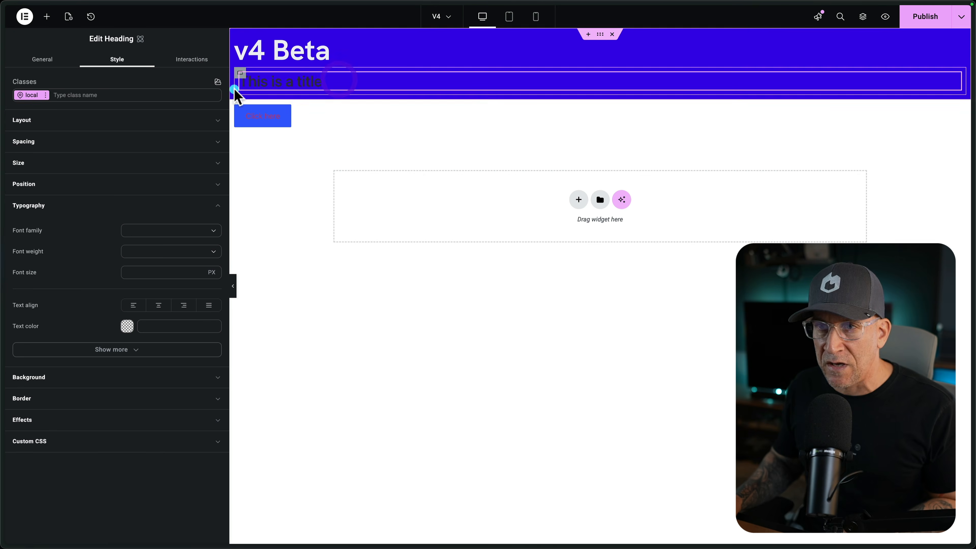
pyautogui.click(96, 148)
pyautogui.click(91, 126)
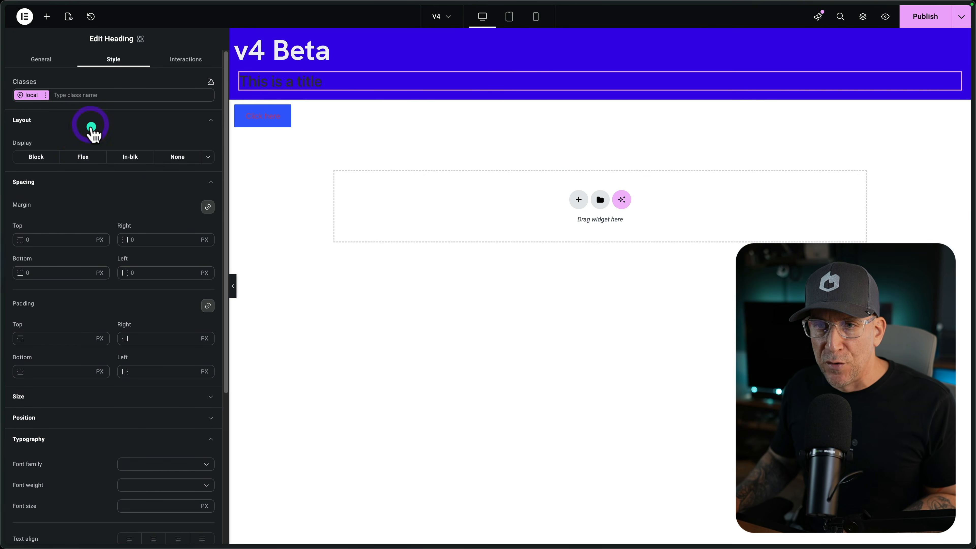
# - Expand the heading's Background and Effects sections and examine the full set of its style controls
pyautogui.scroll(-5, 65, 410)
pyautogui.click(65, 403)
pyautogui.scroll(-2, 112, 431)
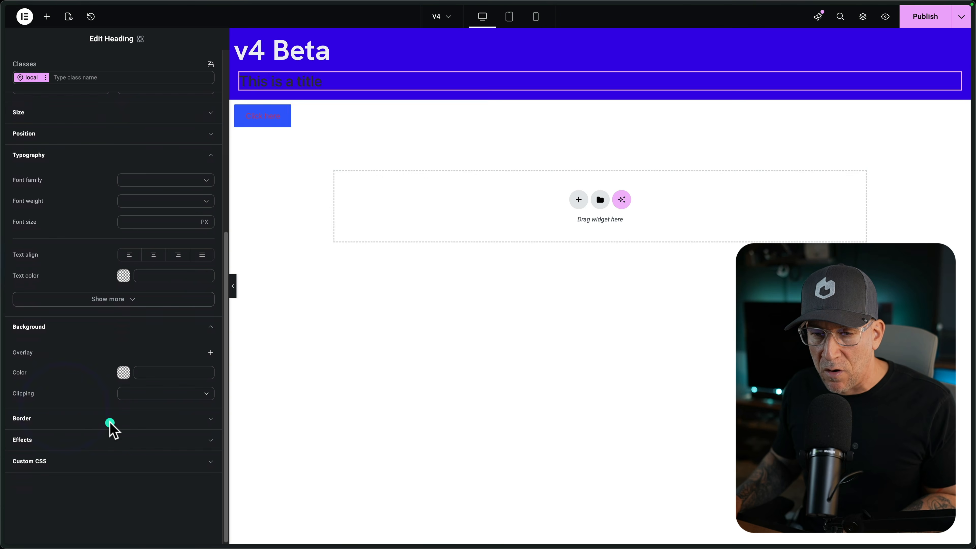
pyautogui.click(87, 440)
pyautogui.scroll(-2, 103, 427)
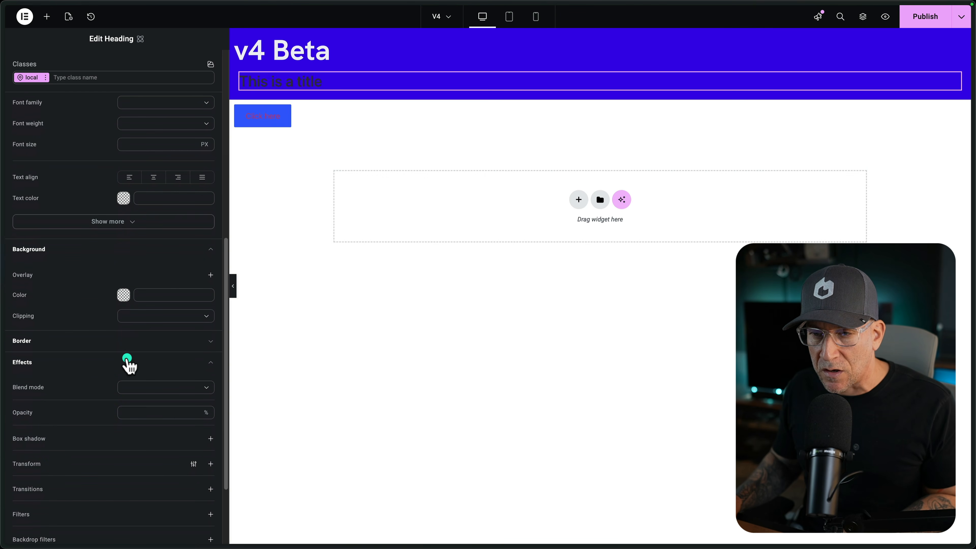
pyautogui.scroll(-3, 107, 369)
pyautogui.scroll(12, 109, 420)
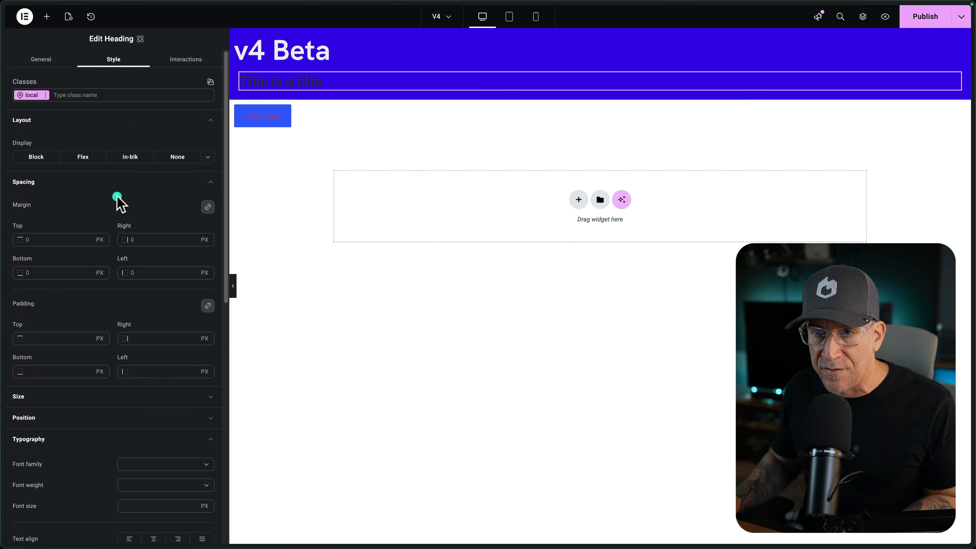
# - Collapse the heading's expanded Layout, Spacing, Typography, Background and Effects style sections
pyautogui.click(111, 190)
pyautogui.click(79, 121)
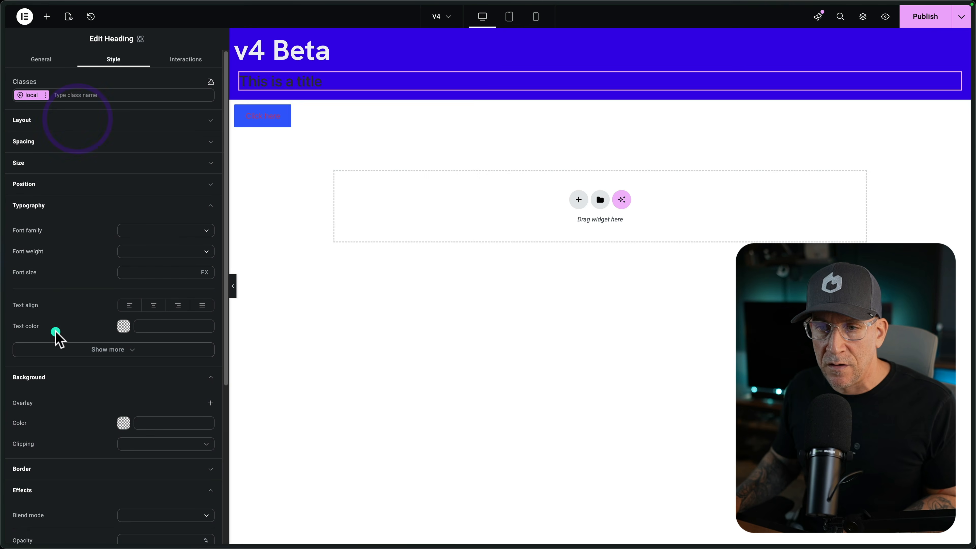
pyautogui.click(84, 204)
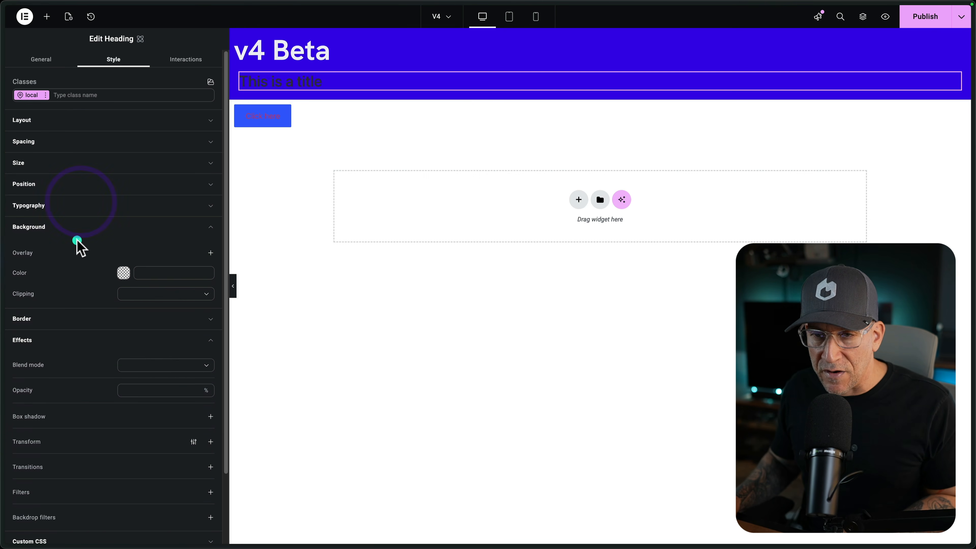
pyautogui.click(69, 232)
pyautogui.click(57, 270)
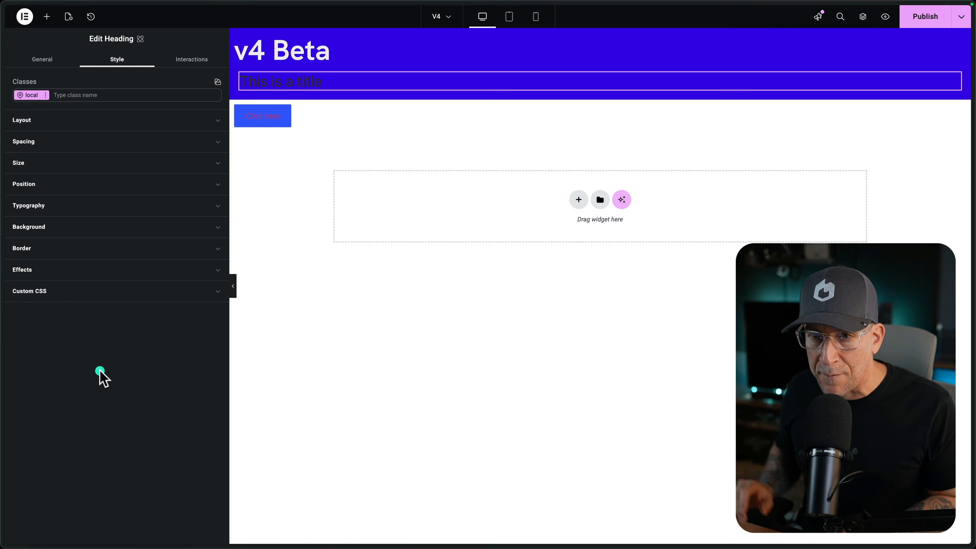
# - Expand the Effects section of the "This is a title" heading and add a box shadow
pyautogui.click(95, 269)
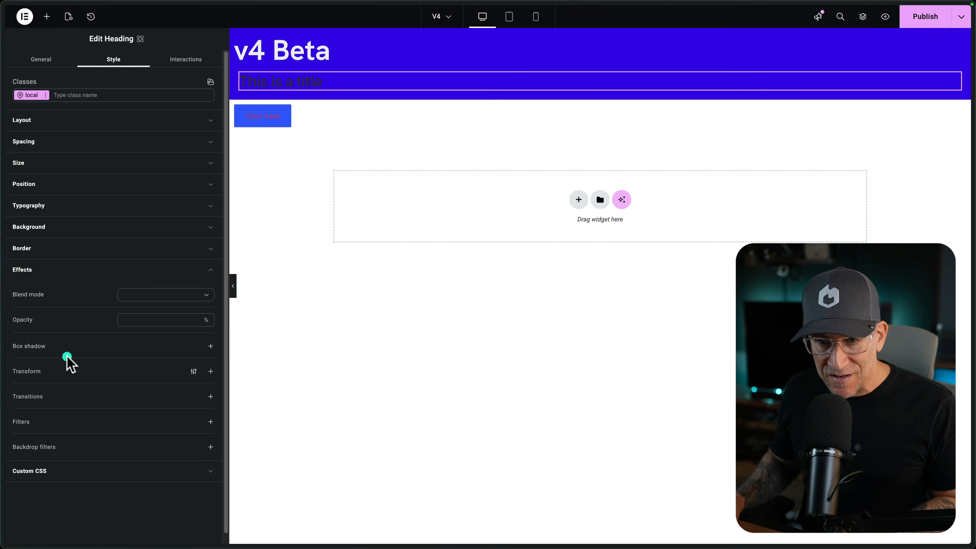
pyautogui.click(213, 347)
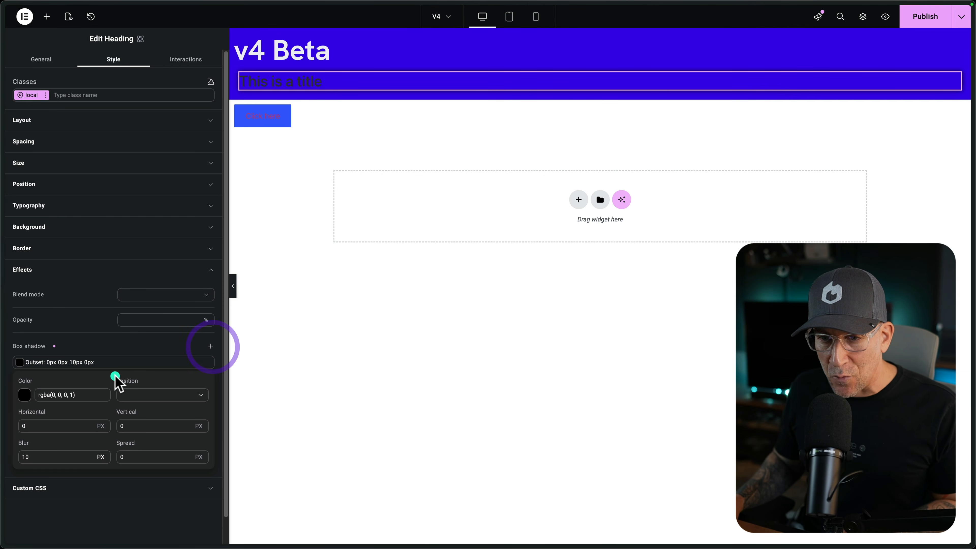
pyautogui.click(151, 348)
pyautogui.click(208, 346)
pyautogui.click(97, 348)
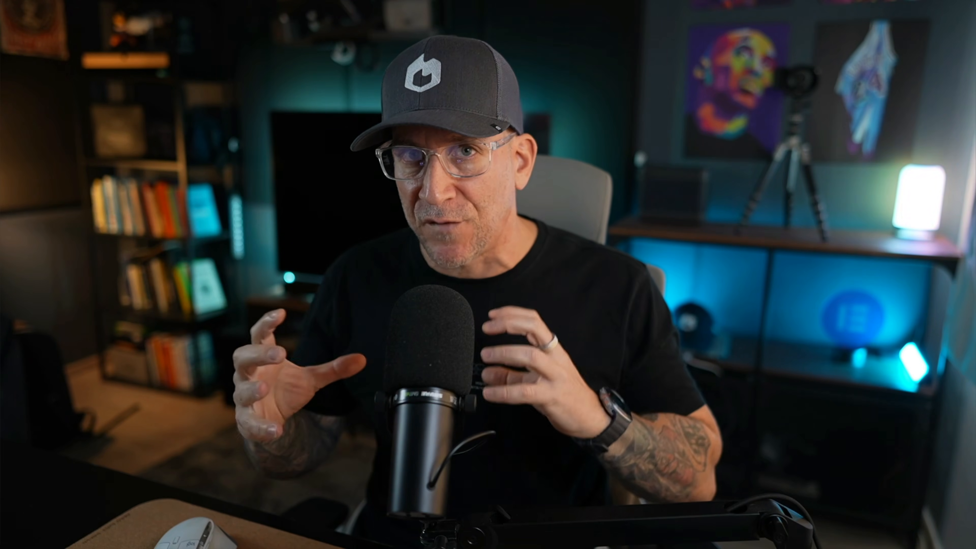
# - Set the heading's box shadow position to Inset with a horizontal offset of 12 px
pyautogui.click(91, 362)
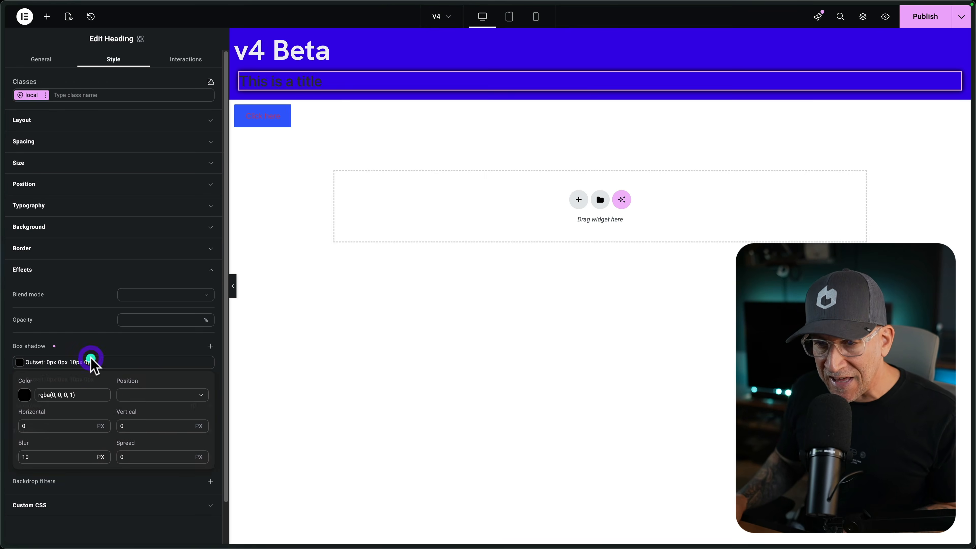
pyautogui.click(131, 394)
pyautogui.click(134, 418)
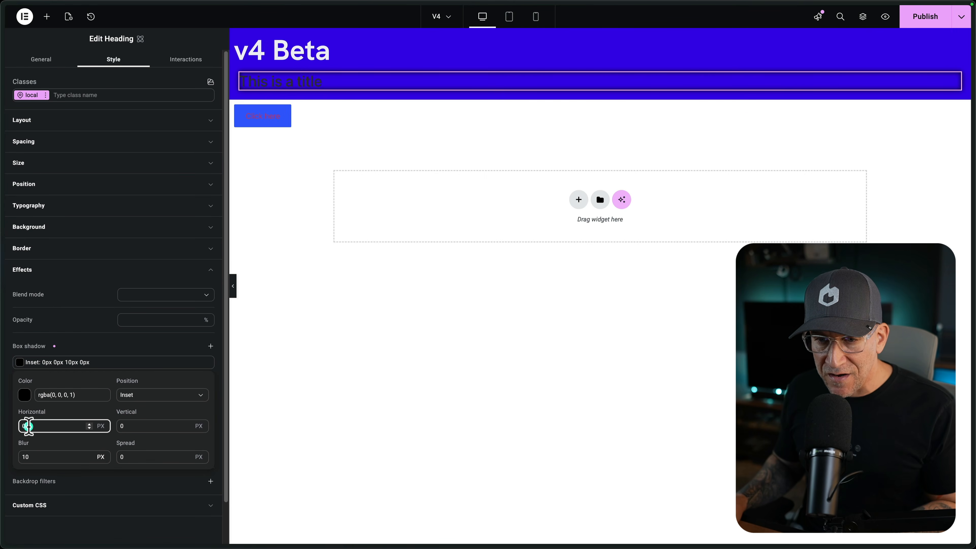
pyautogui.write('12')
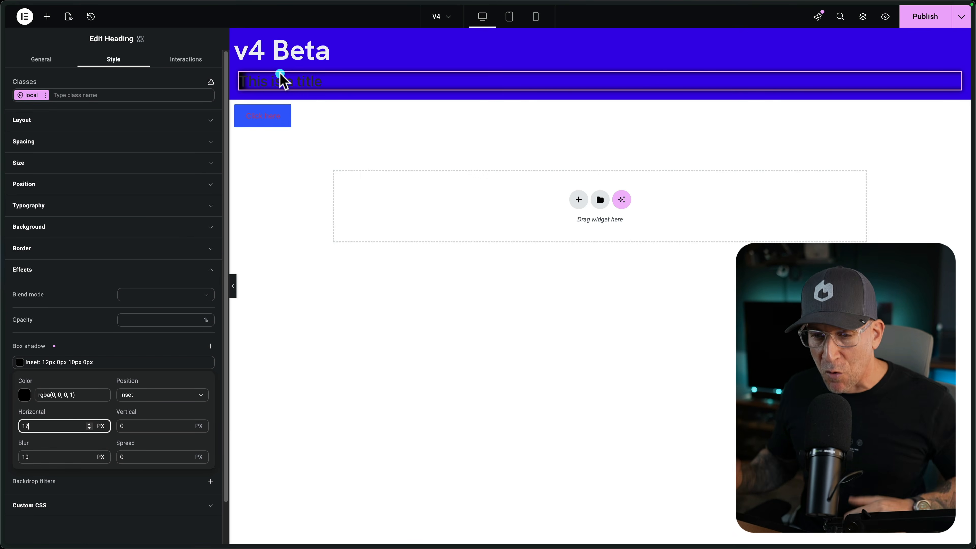
pyautogui.click(118, 348)
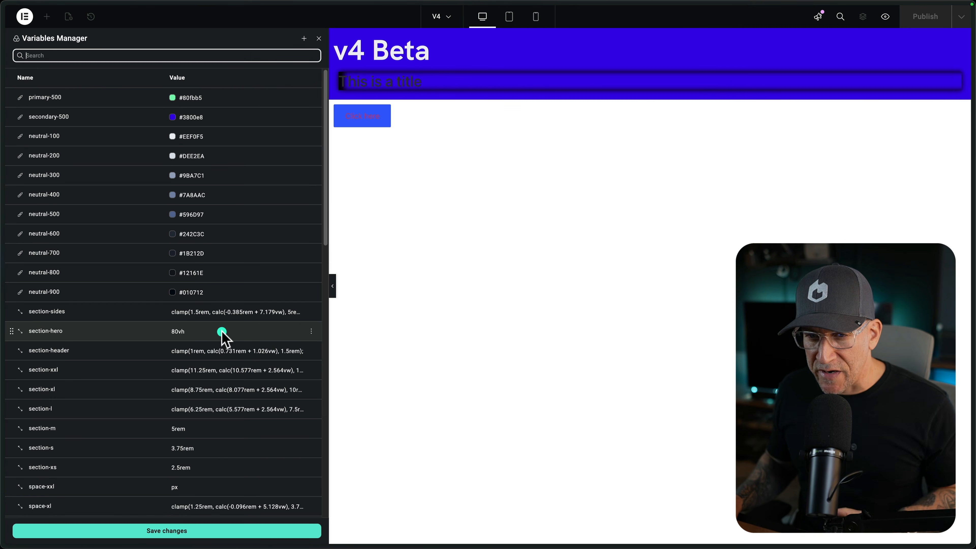
# - Look through Elementor's Variables Manager down to the text sizes and switch to Core Framework to compare its spacing variables
pyautogui.scroll(-9, 222, 334)
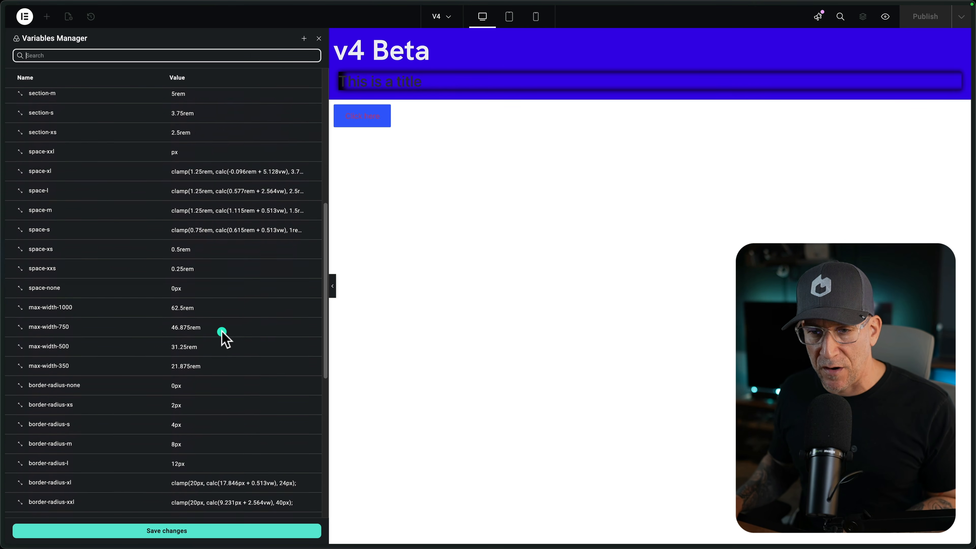
pyautogui.scroll(-5, 222, 333)
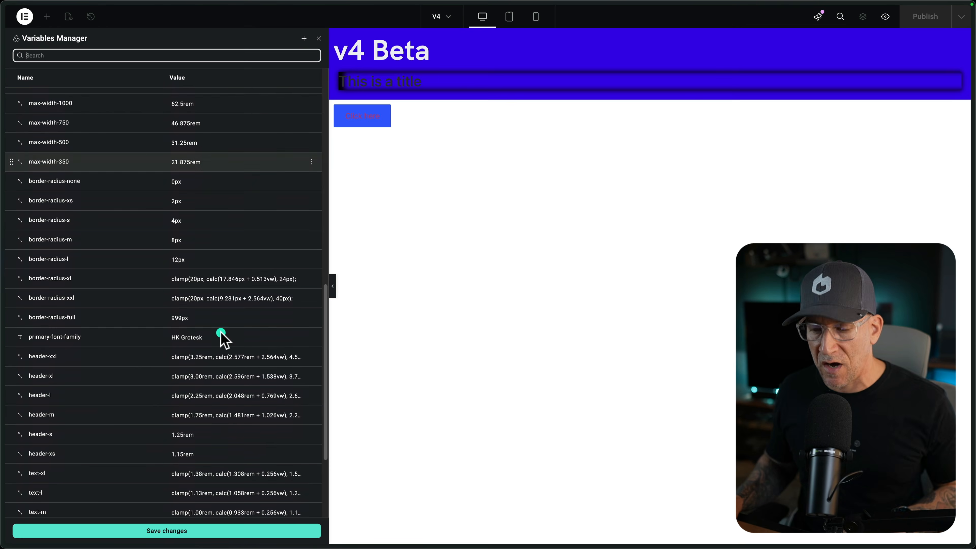
pyautogui.hotkey('ctrl', 'Right')
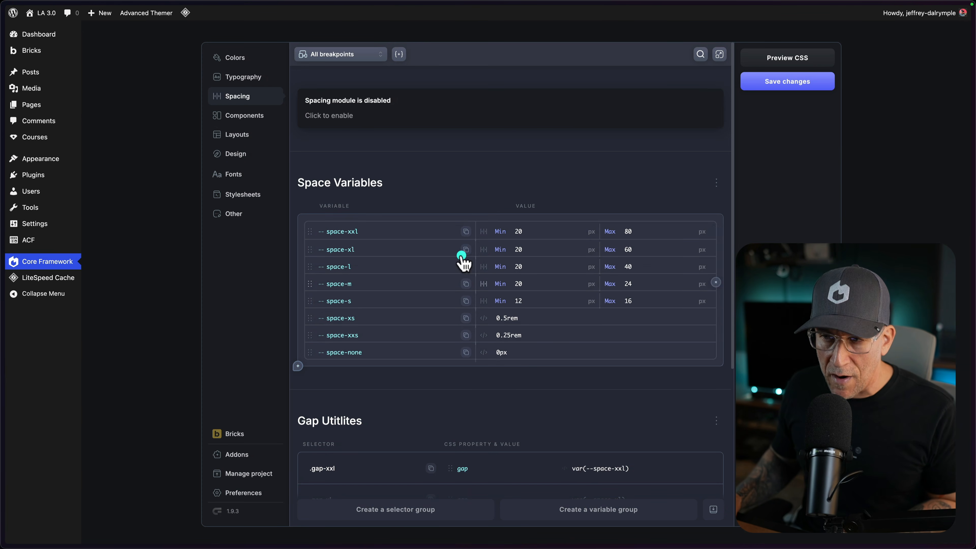
pyautogui.scroll(-4, 482, 381)
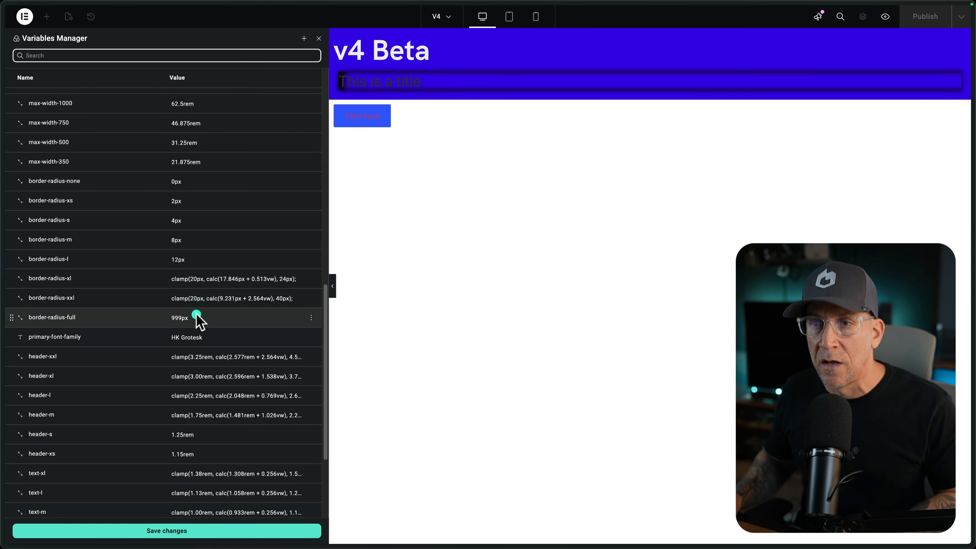
# - Return to Elementor's Variables Manager and review the whole list from the color variables to the button text sizes
pyautogui.scroll(15, 159, 316)
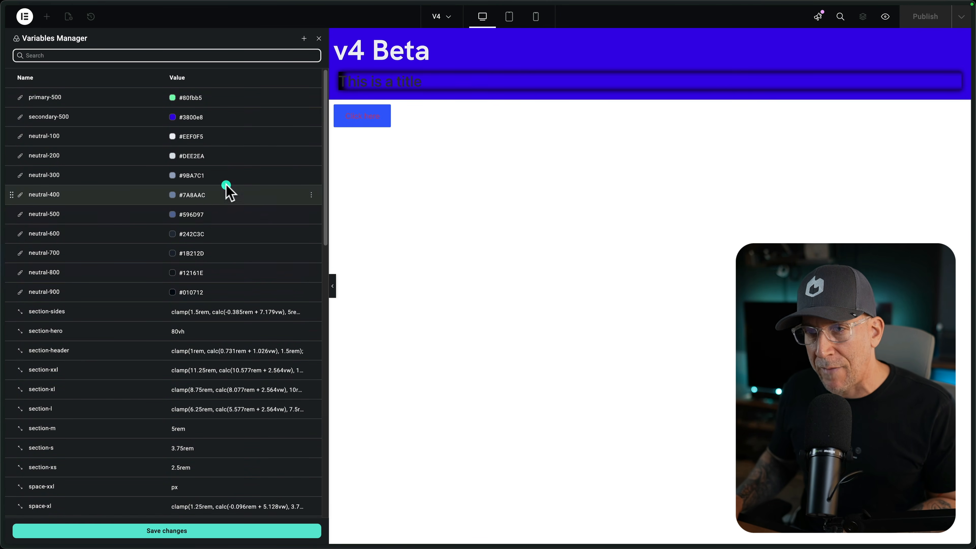
pyautogui.scroll(-15, 203, 229)
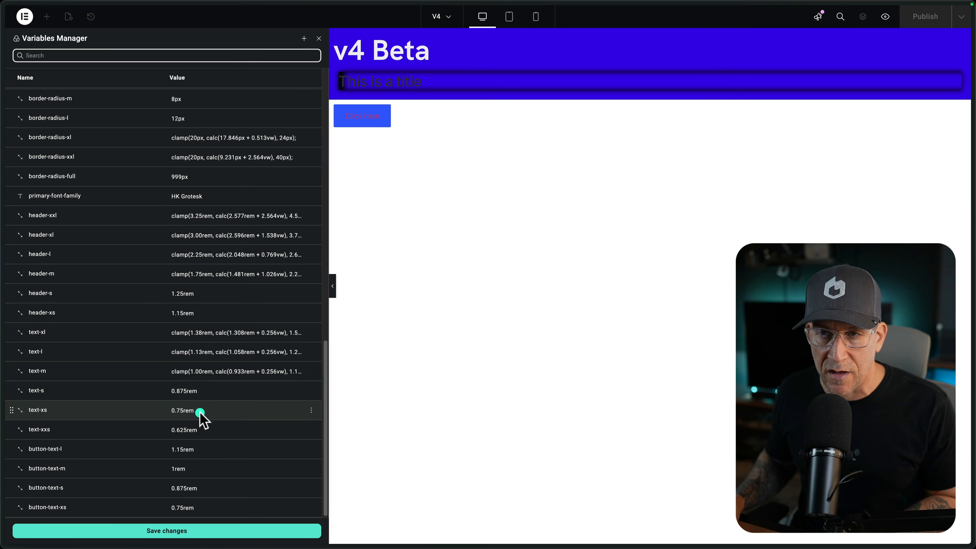
pyautogui.scroll(15, 200, 413)
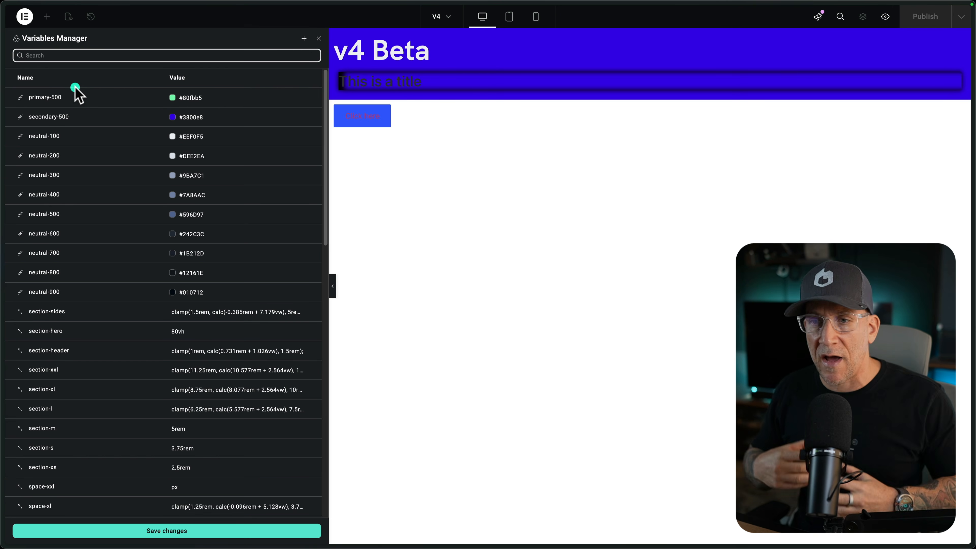
pyautogui.scroll(-15, 260, 306)
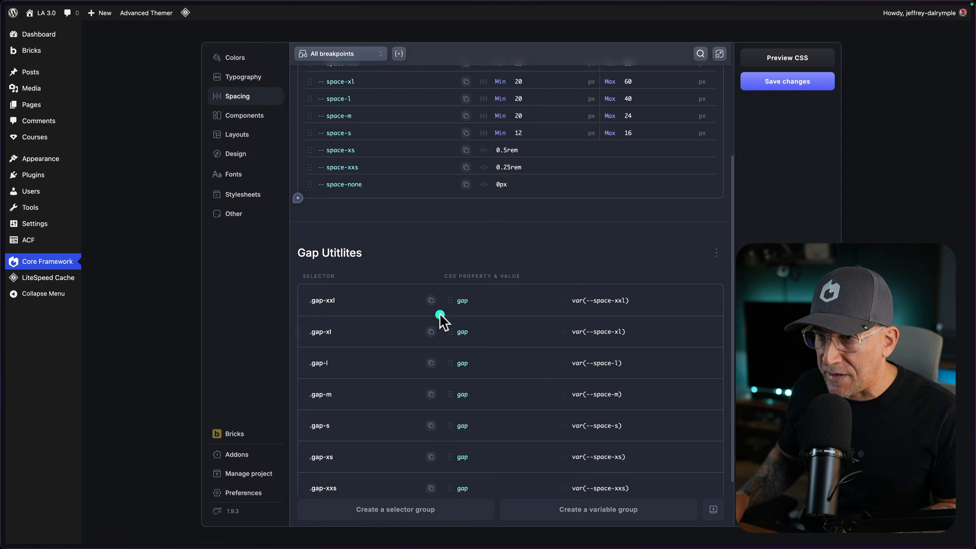
# - Examine Core Framework's space variables and gap utilities, and review how its typography font sizes are organized
pyautogui.scroll(5, 443, 323)
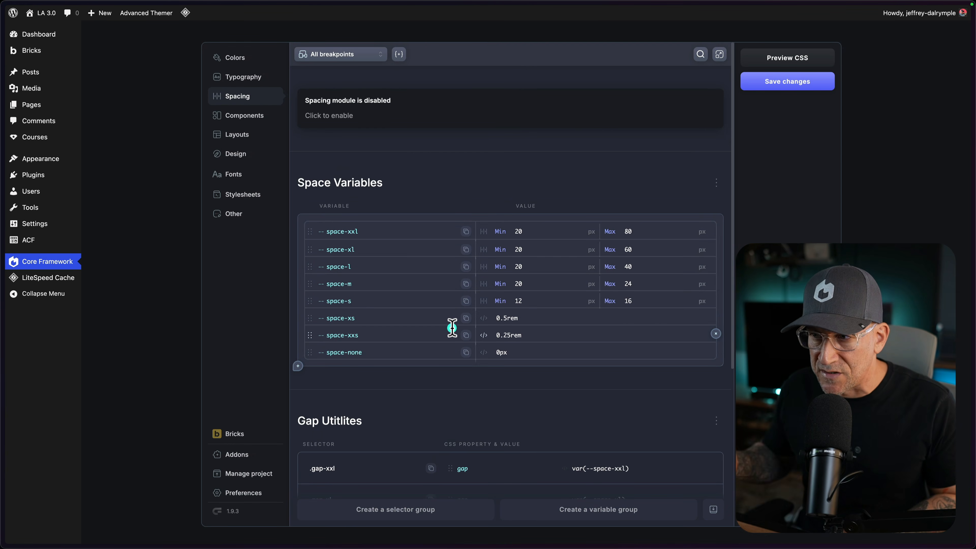
pyautogui.scroll(-6, 449, 330)
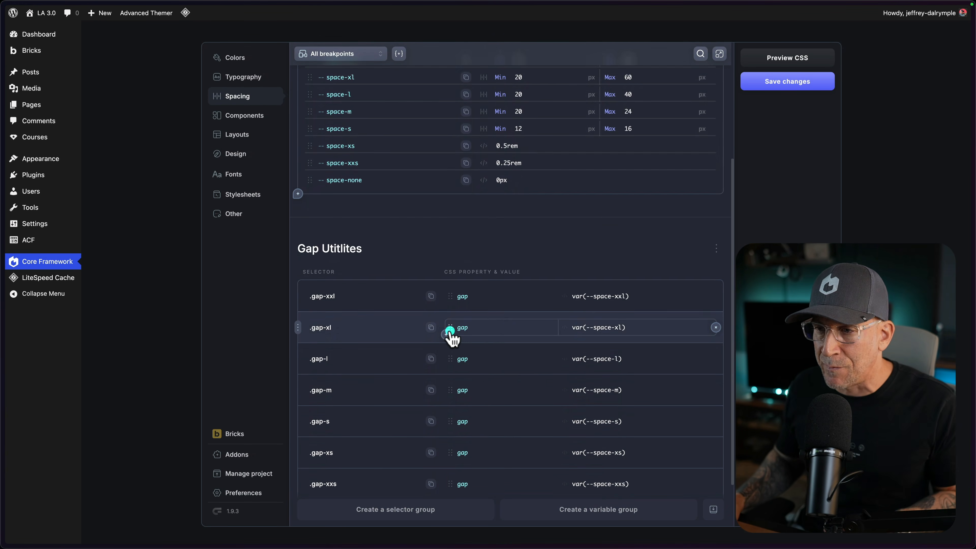
pyautogui.scroll(6, 449, 330)
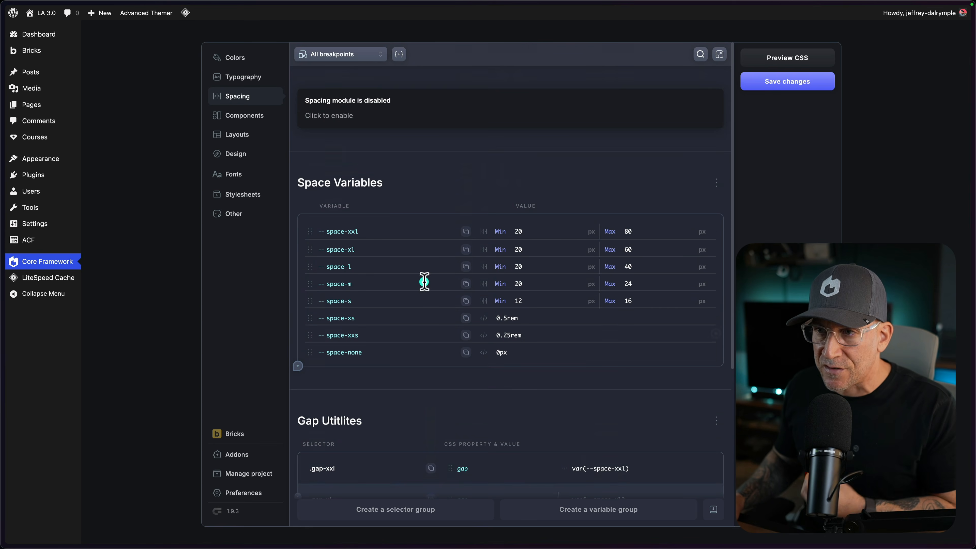
pyautogui.click(243, 78)
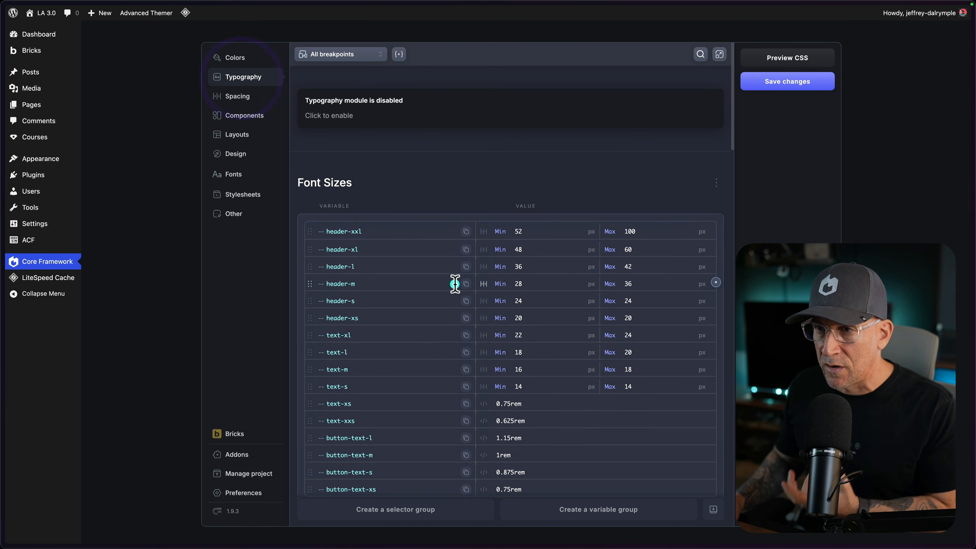
pyautogui.scroll(-7, 456, 284)
pyautogui.scroll(-5, 462, 309)
pyautogui.scroll(15, 442, 309)
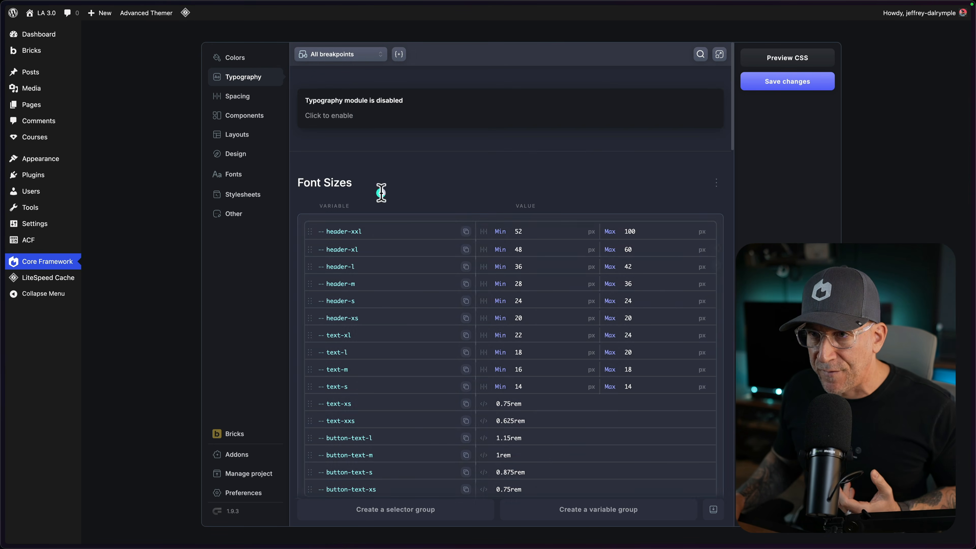
# - Examine Core Framework's brand colors and its design variables for blur, border radius, border width and box shadow
pyautogui.click(233, 57)
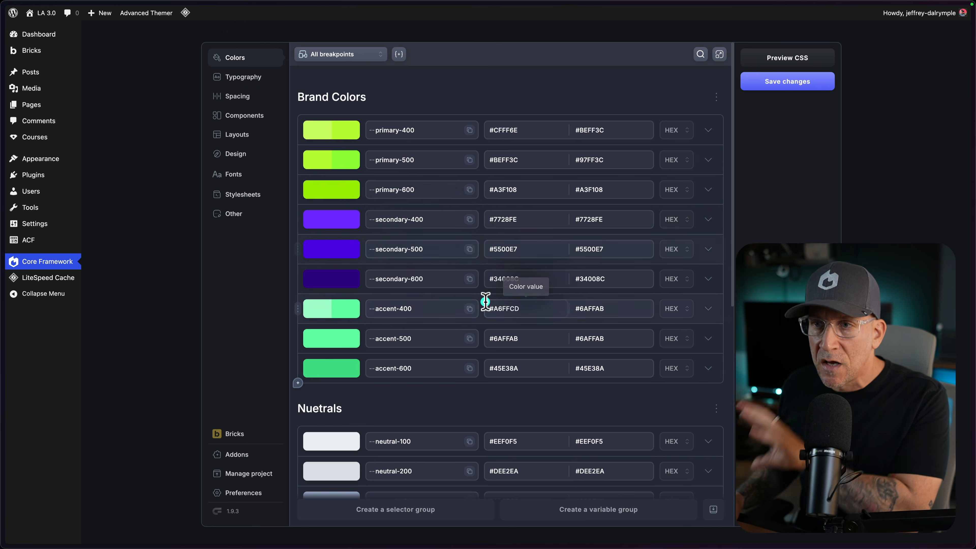
pyautogui.scroll(-1, 475, 294)
pyautogui.click(238, 157)
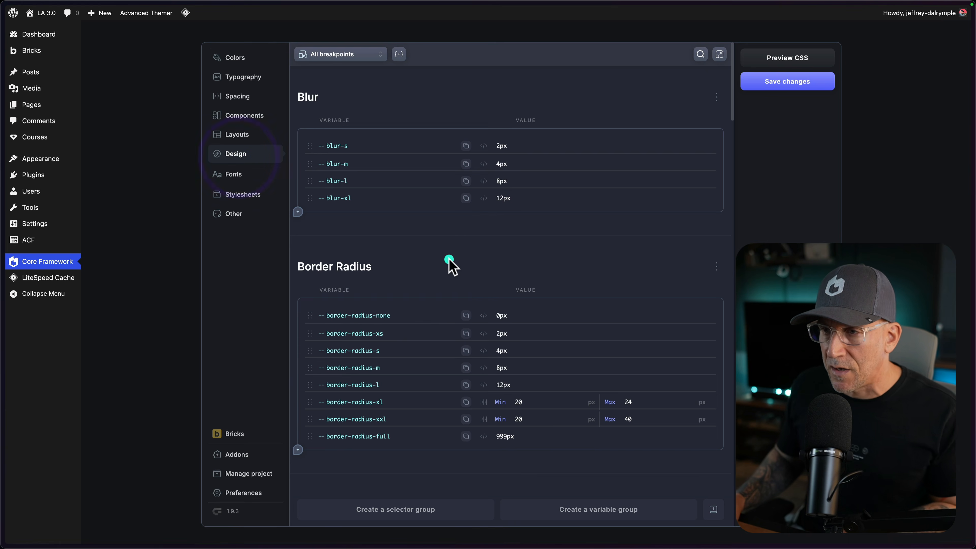
pyautogui.scroll(-10, 422, 231)
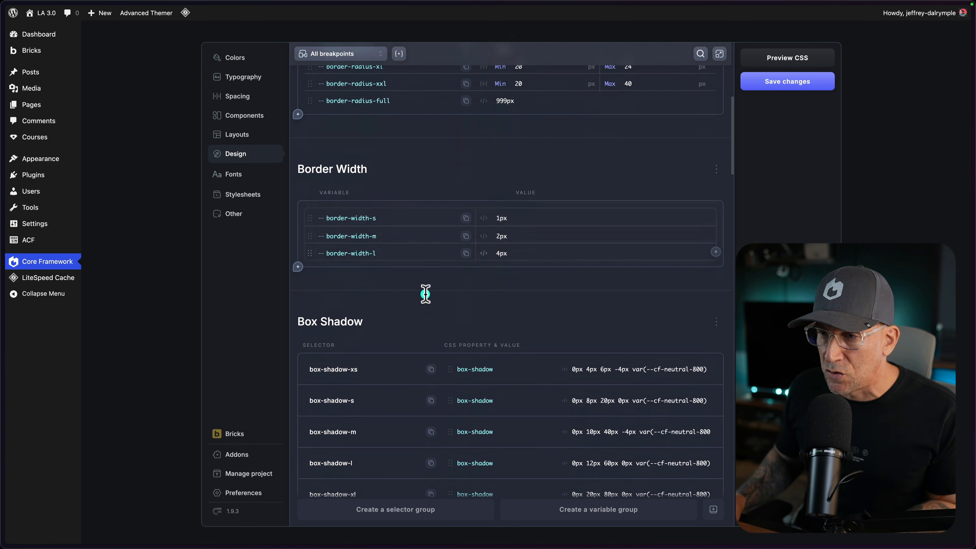
pyautogui.scroll(-2, 426, 297)
pyautogui.scroll(10, 427, 296)
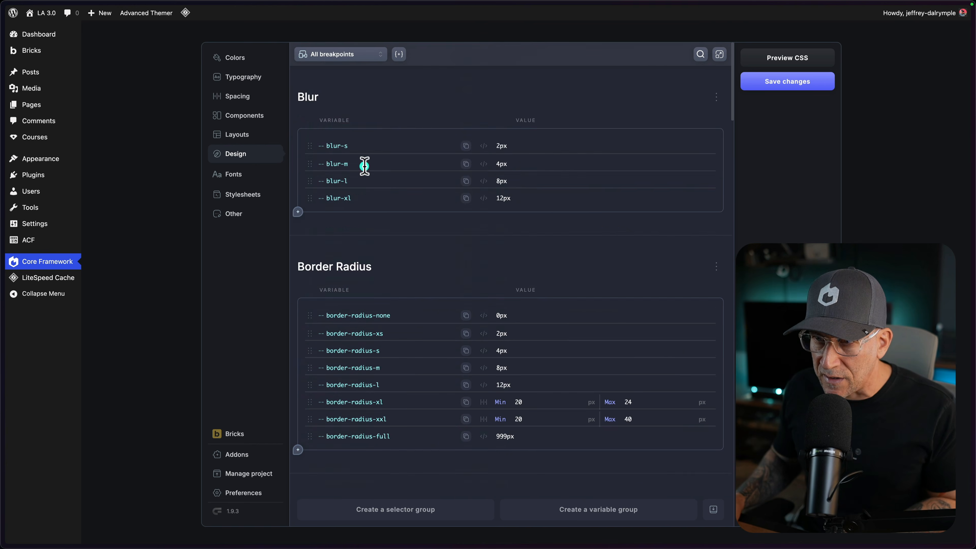
# - Check the header-xxl size range in Core Framework's typography settings, and examine the generated code in the All-in-One Layout Clamp generator
pyautogui.click(253, 81)
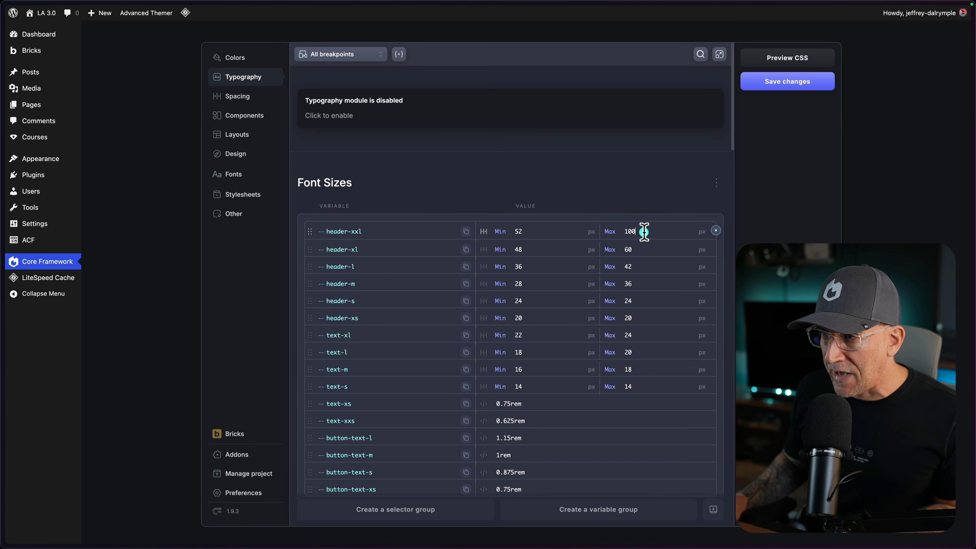
pyautogui.hotkey('ctrl', 'Left')
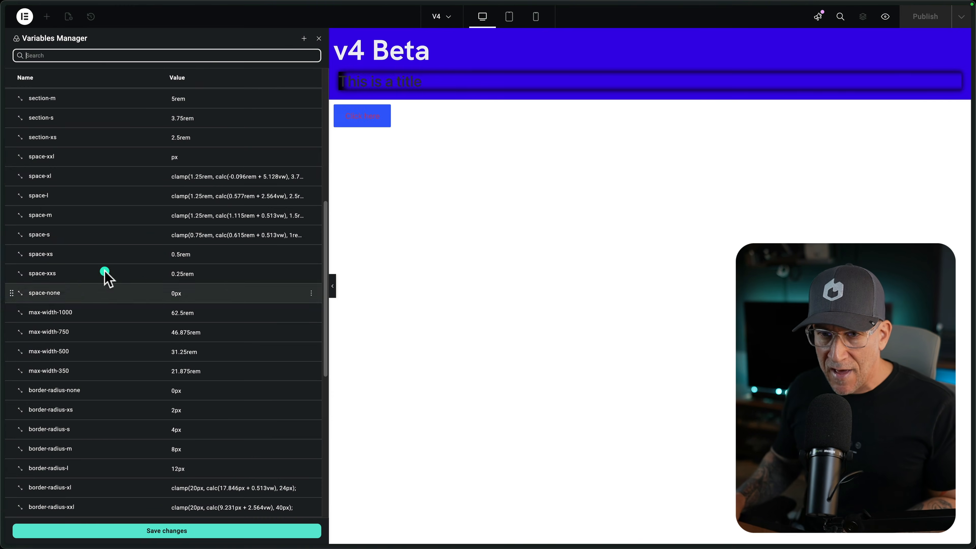
pyautogui.click(30, 270)
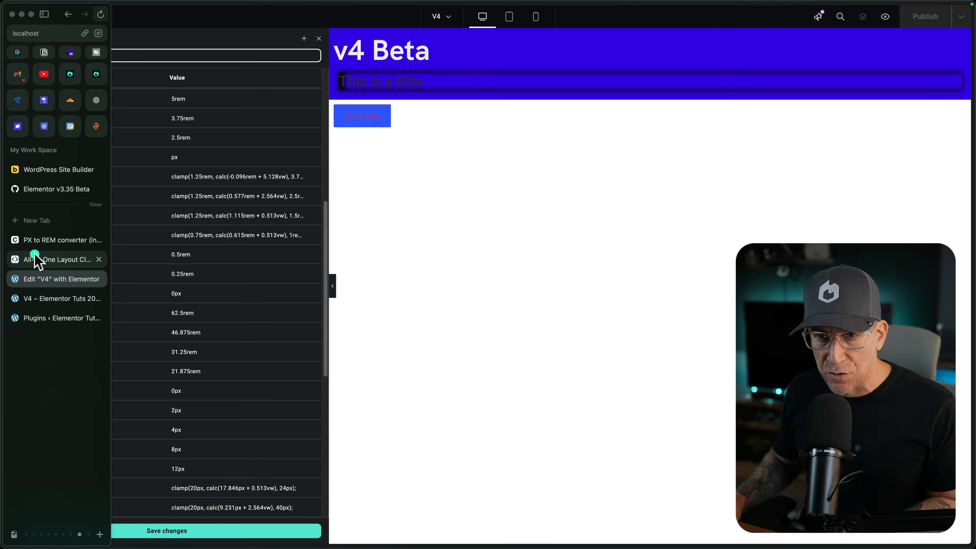
pyautogui.click(37, 259)
pyautogui.click(554, 305)
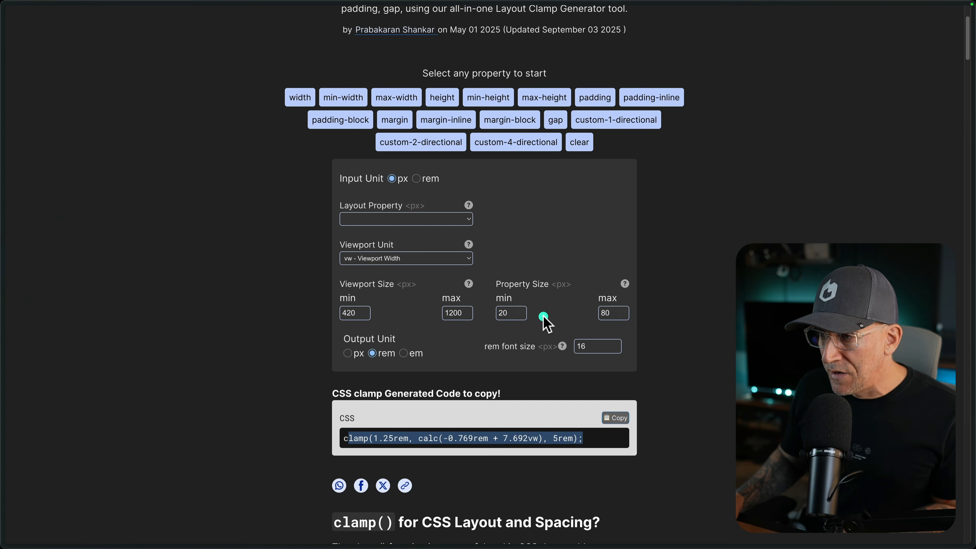
pyautogui.click(569, 446)
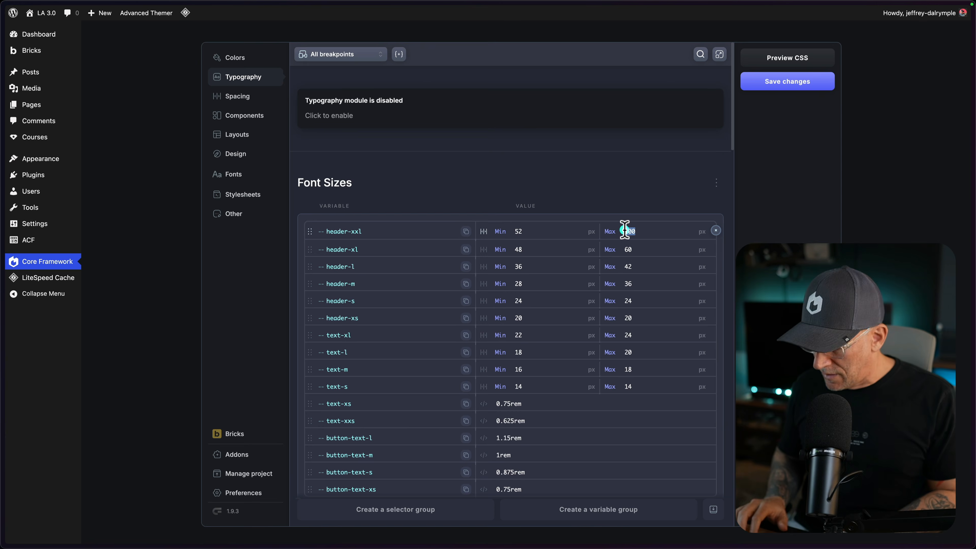
# - Switch from Core Framework back to the V4 page's Variables Manager and check the clamp value of space-xl
pyautogui.hotkey('ctrl', 'Left')
pyautogui.click(2, 257)
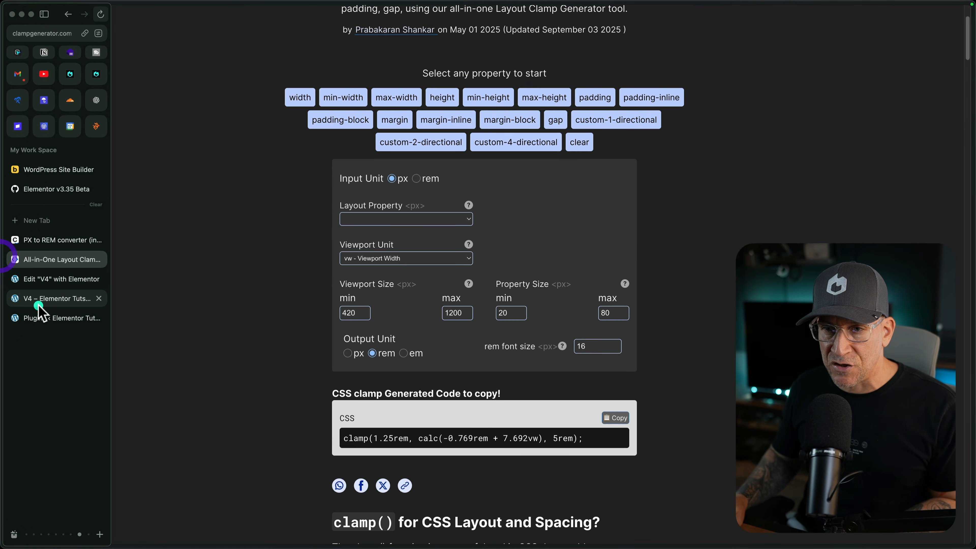
pyautogui.click(43, 279)
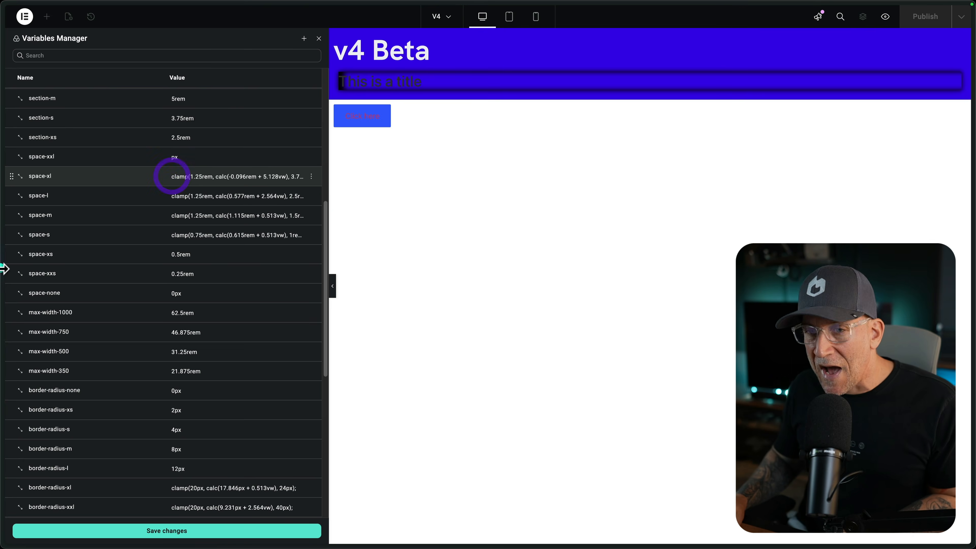
# - Recheck the generated clamp code in the Layout Clamp generator and return to the V4 page in Elementor
pyautogui.moveTo(4, 269)
pyautogui.click(43, 260)
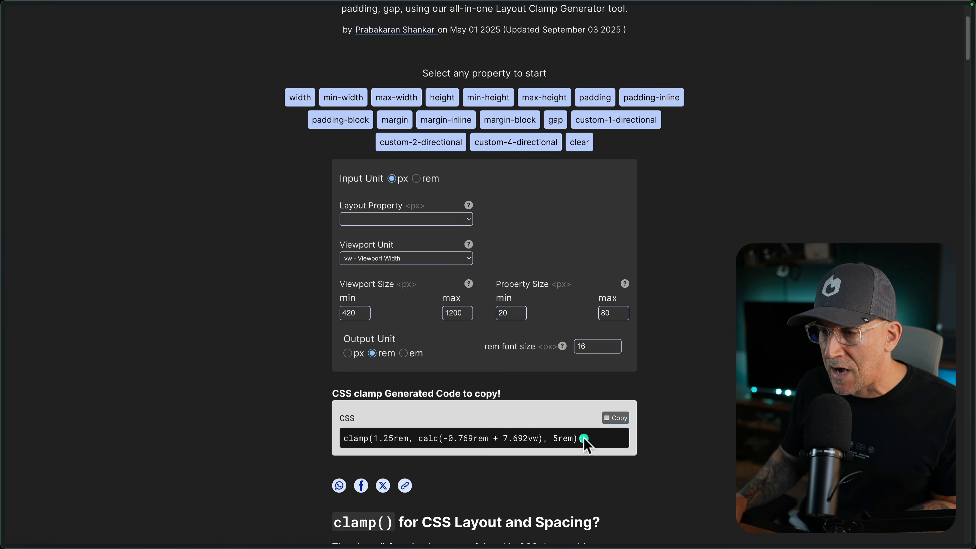
pyautogui.moveTo(7, 398)
pyautogui.click(33, 279)
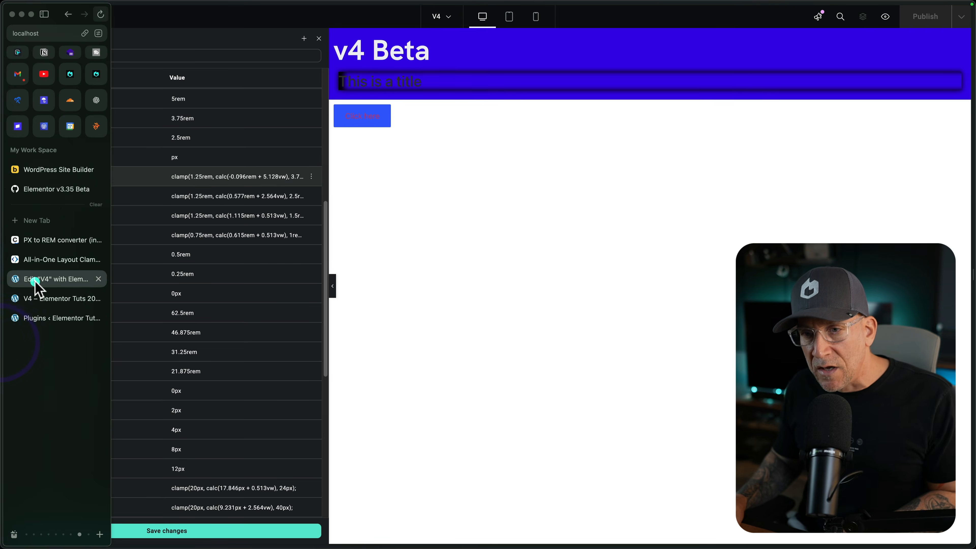